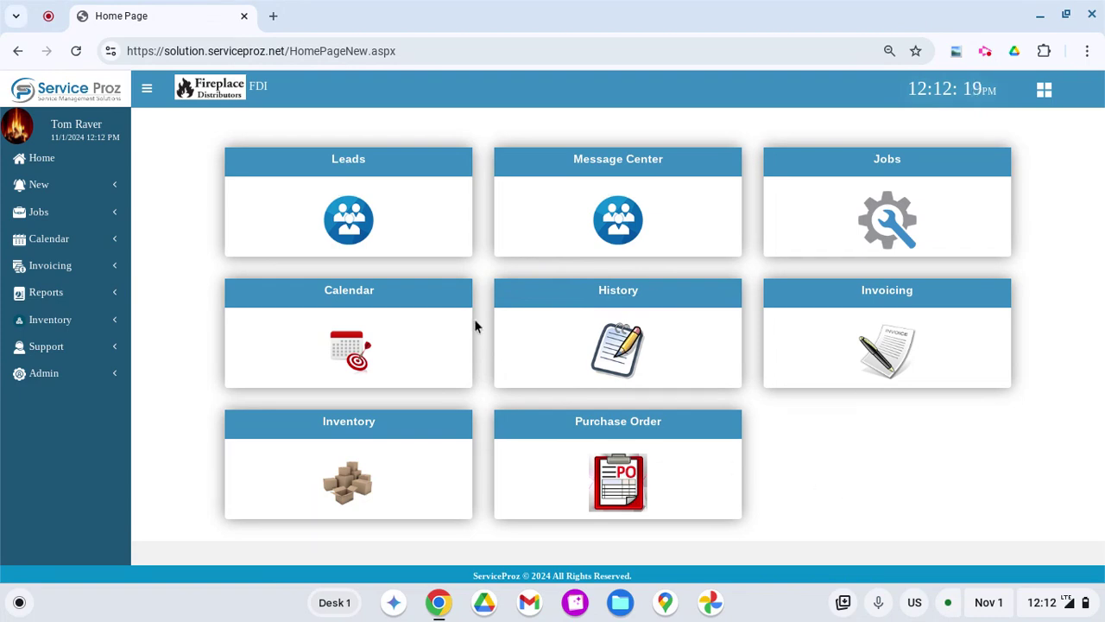
Step: Open the CRM page from the Home page's Leads tile to see per-user counts
left_click(360, 178)
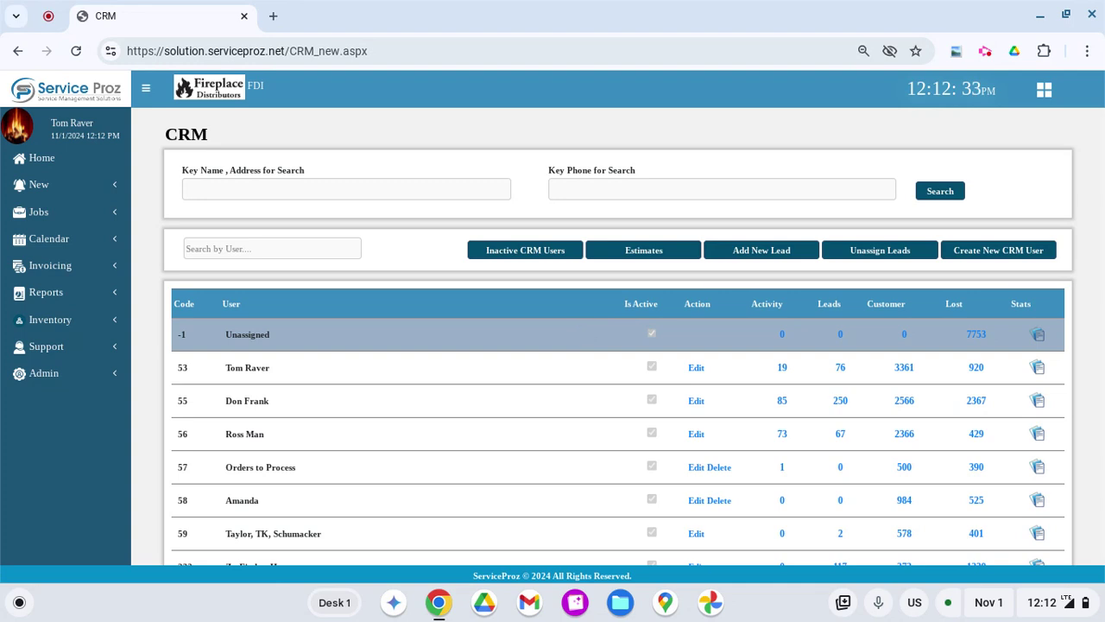
Step: List the user's activities and open the Karem Homes - 18 Lakeview Villas lead
scroll(579, 326, "down", 1)
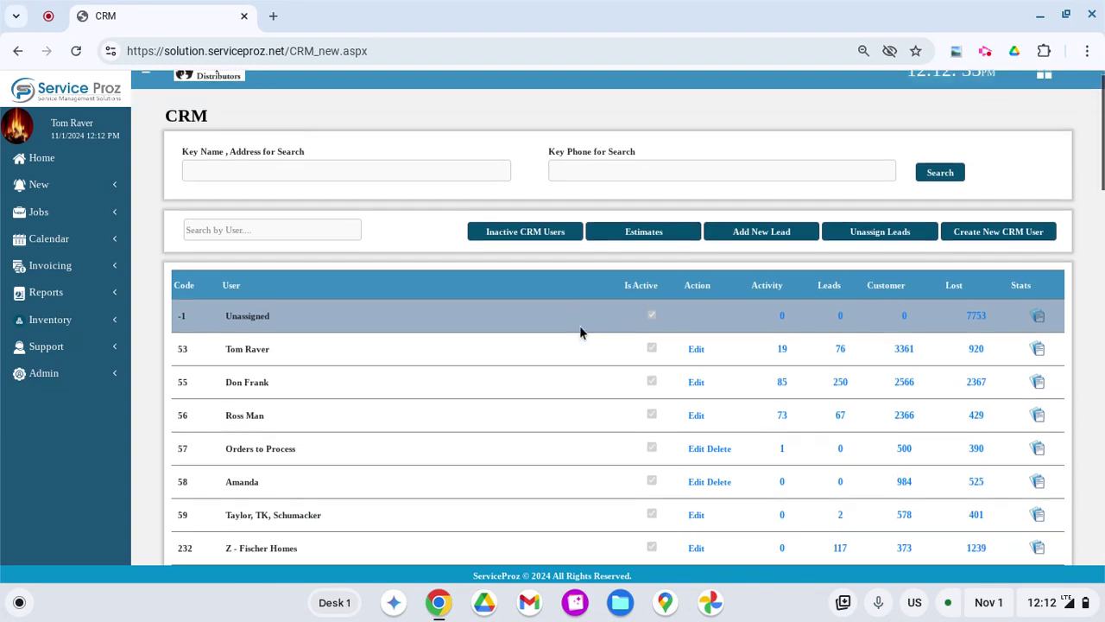
left_click(785, 345)
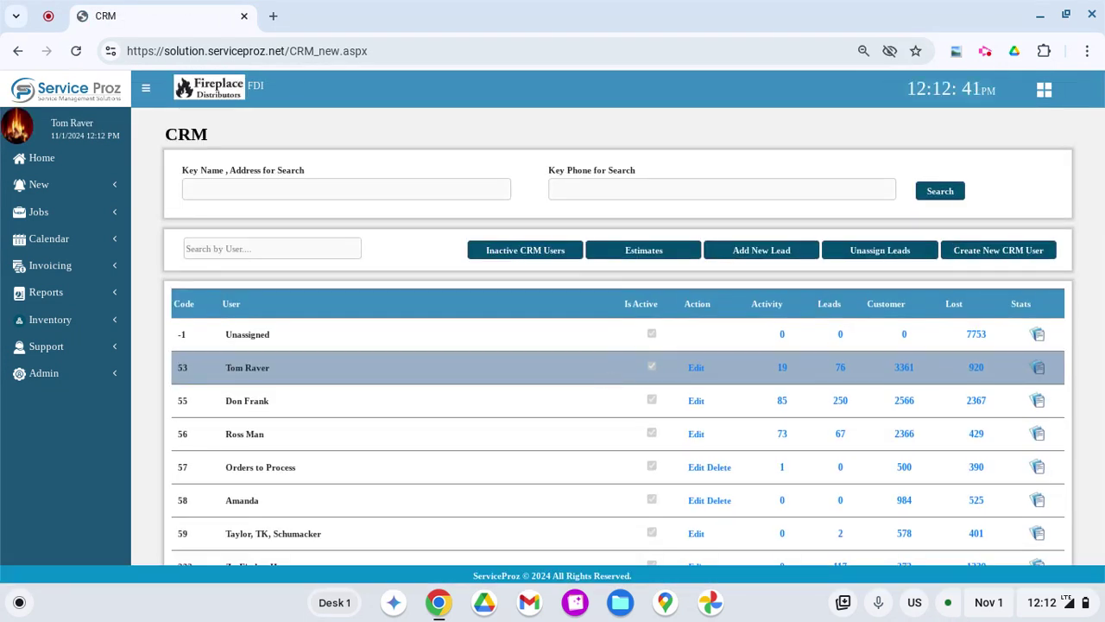
scroll(605, 372, "down", 10)
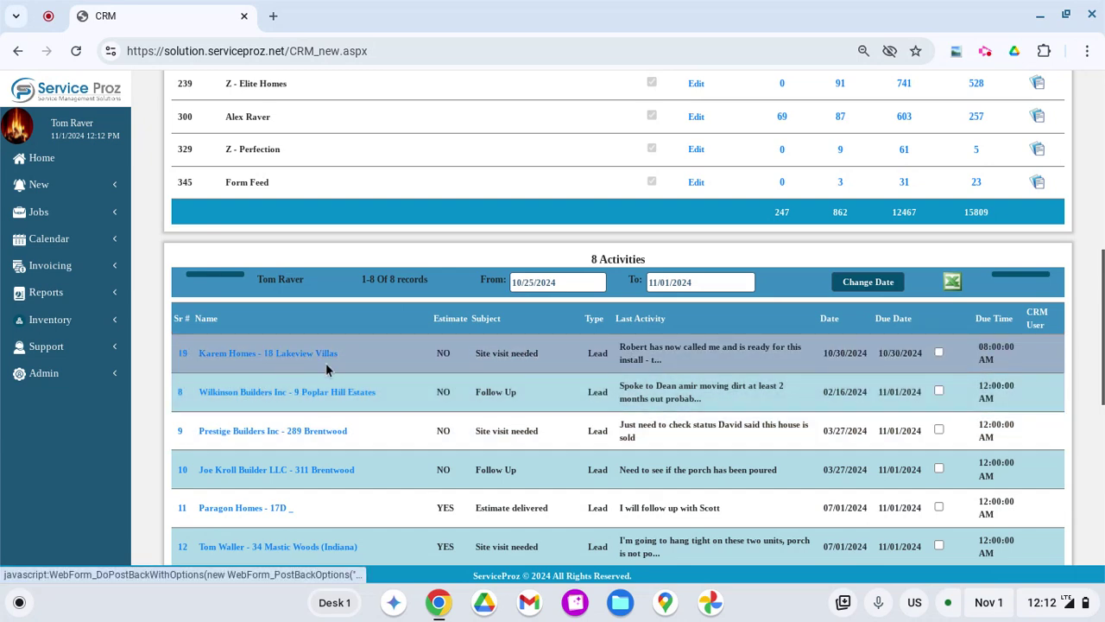
left_click(288, 360)
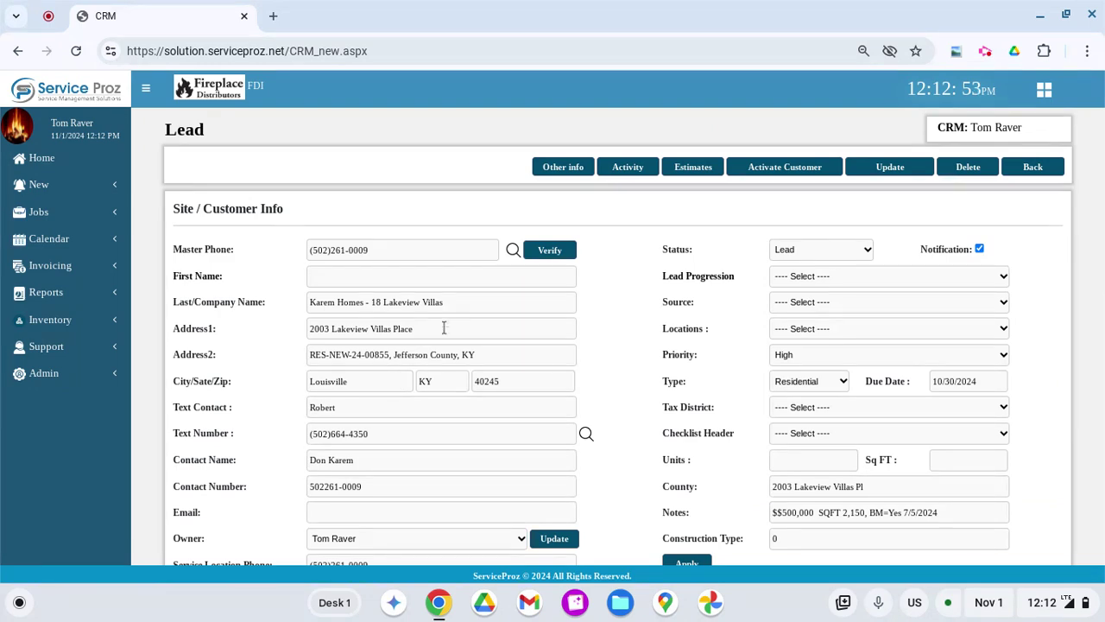
left_click_drag(464, 302, 337, 304)
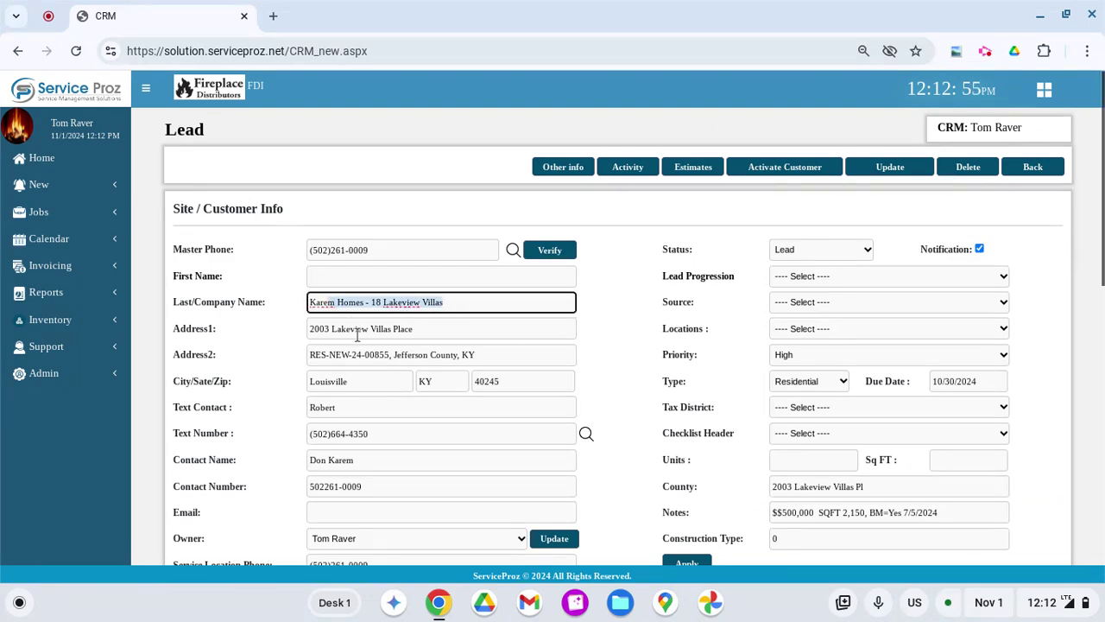
scroll(356, 381, "down", 1)
scroll(356, 335, "down", 1)
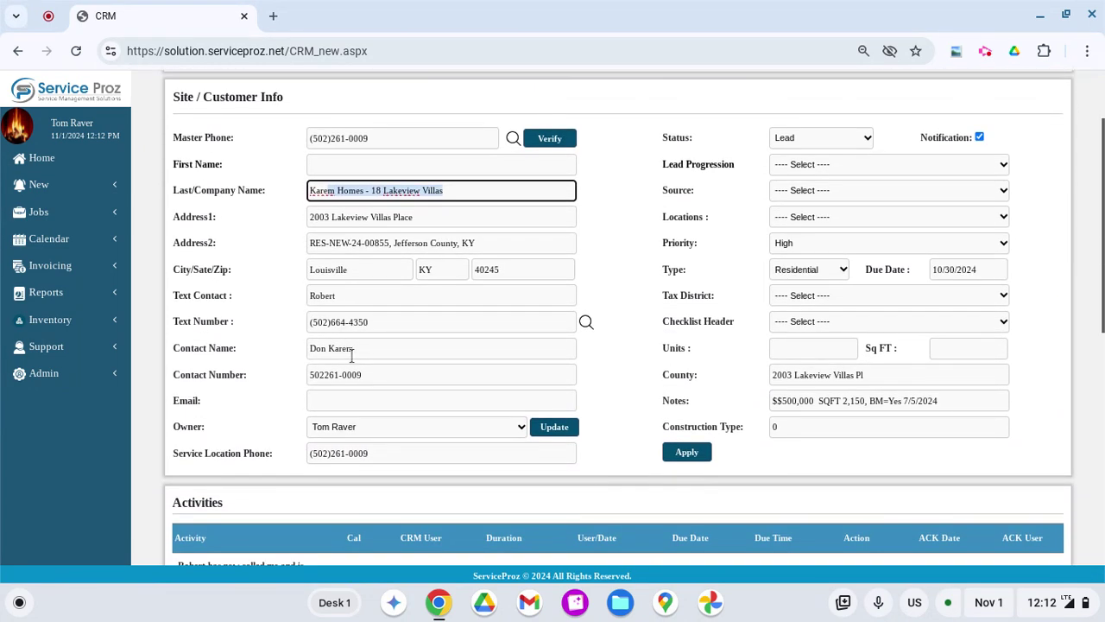
scroll(395, 345, "down", 1)
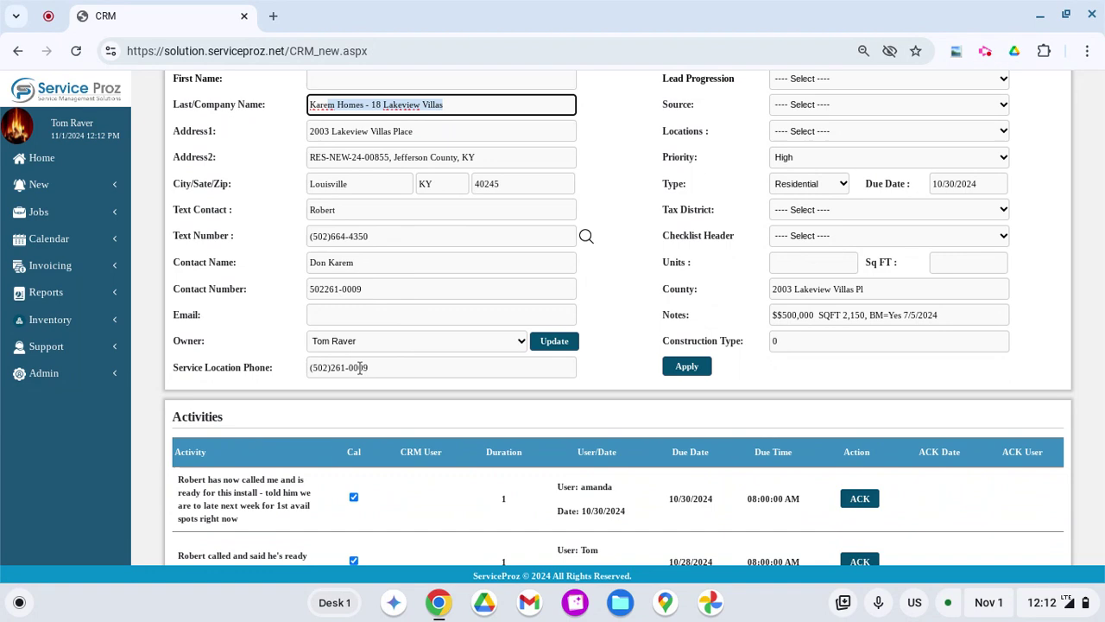
scroll(353, 385, "down", 1)
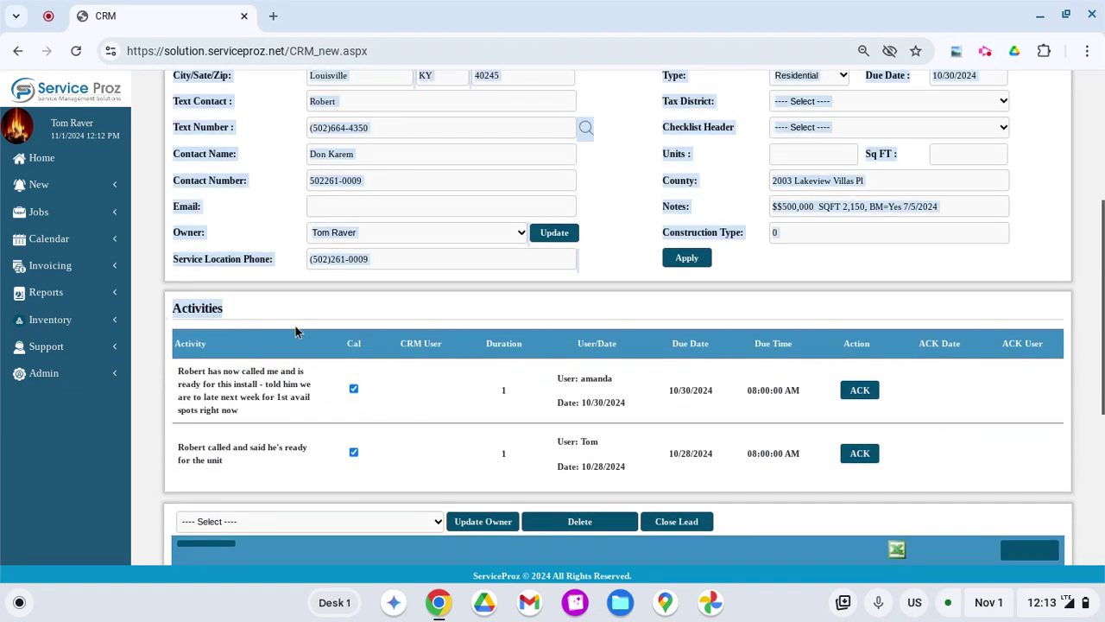
scroll(266, 432, "down", 1)
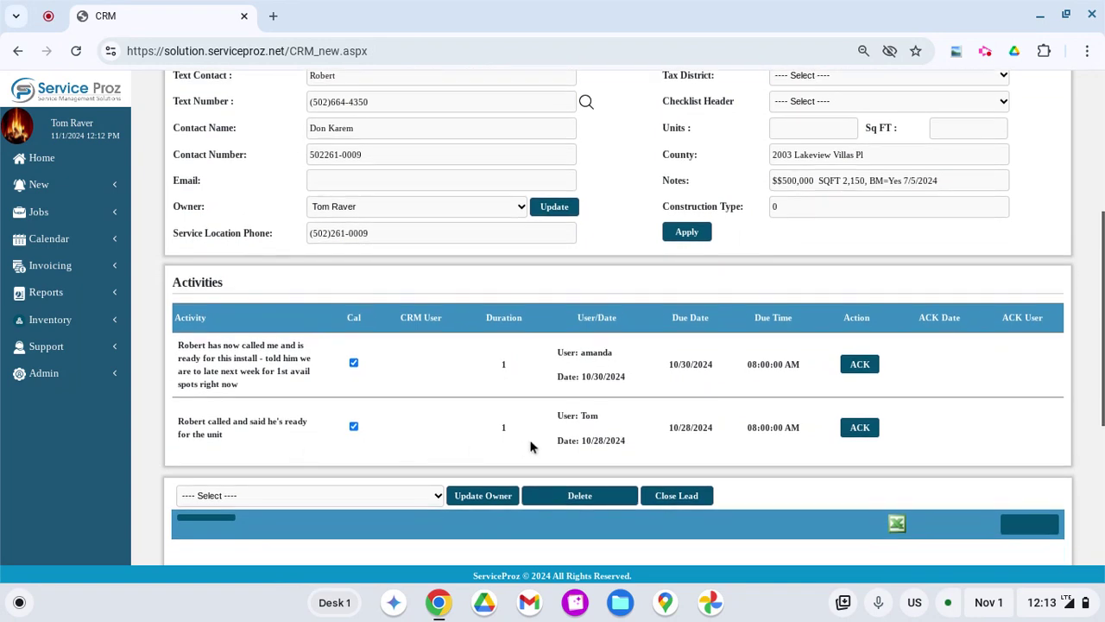
left_click_drag(579, 415, 640, 426)
left_click_drag(578, 351, 615, 354)
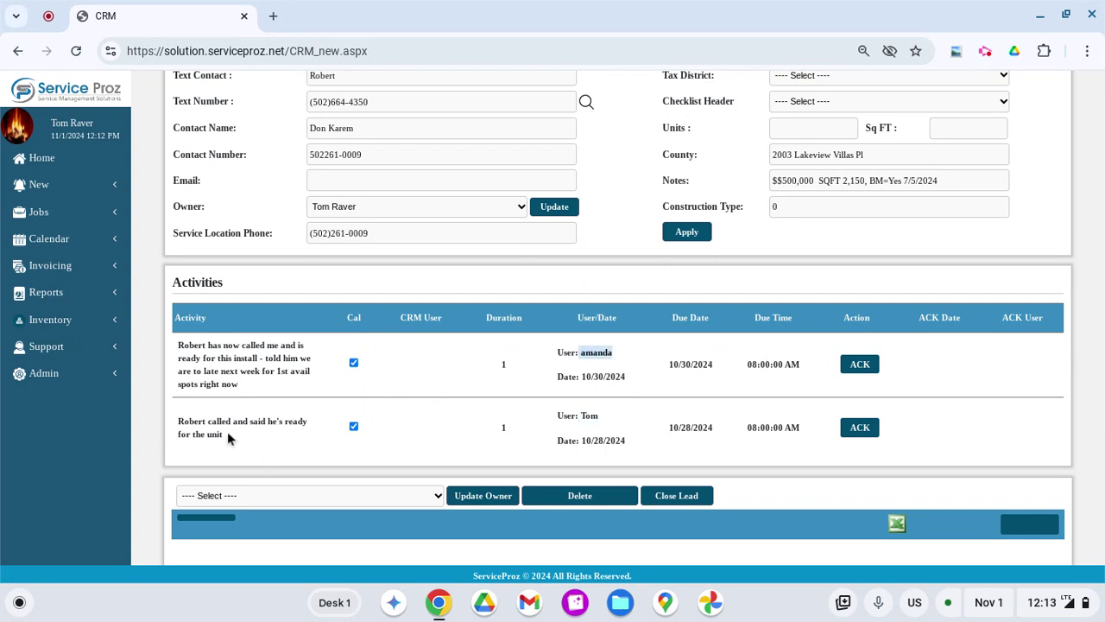
left_click(265, 369)
scroll(311, 385, "down", 3)
scroll(301, 389, "up", 2)
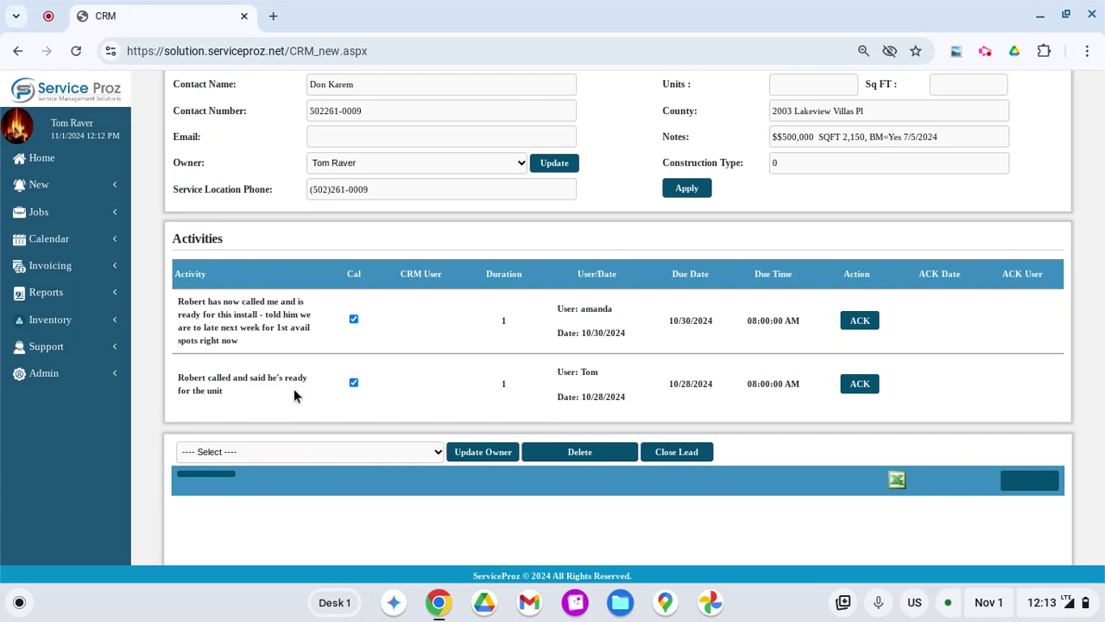
scroll(294, 396, "up", 3)
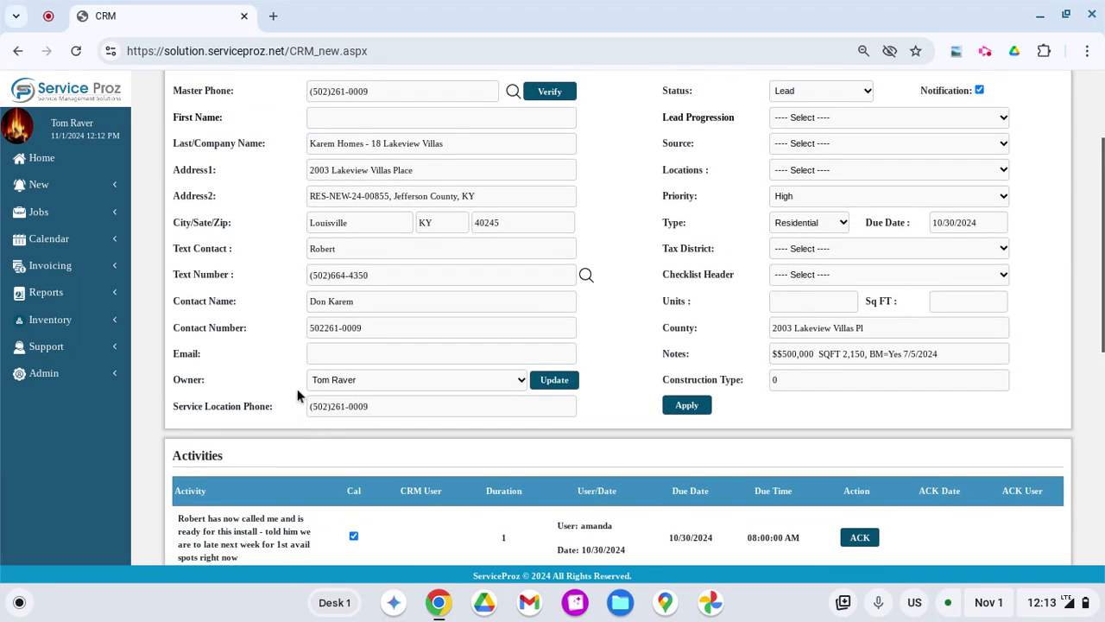
scroll(298, 395, "up", 3)
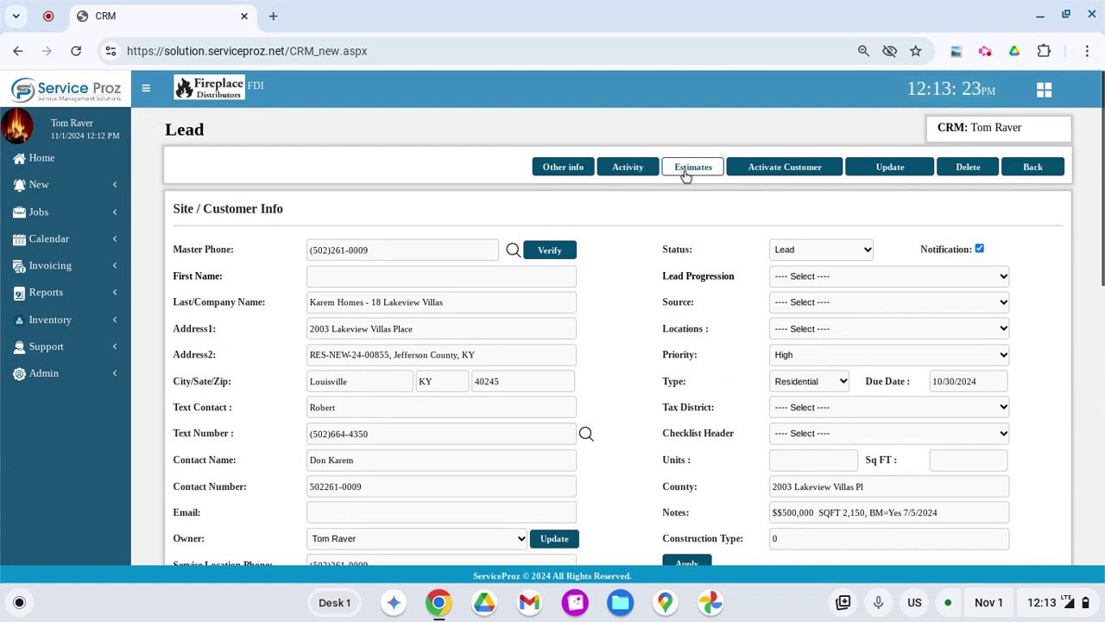
Step: Start and save new estimate #28492 from the lead's Estimates list
left_click(685, 170)
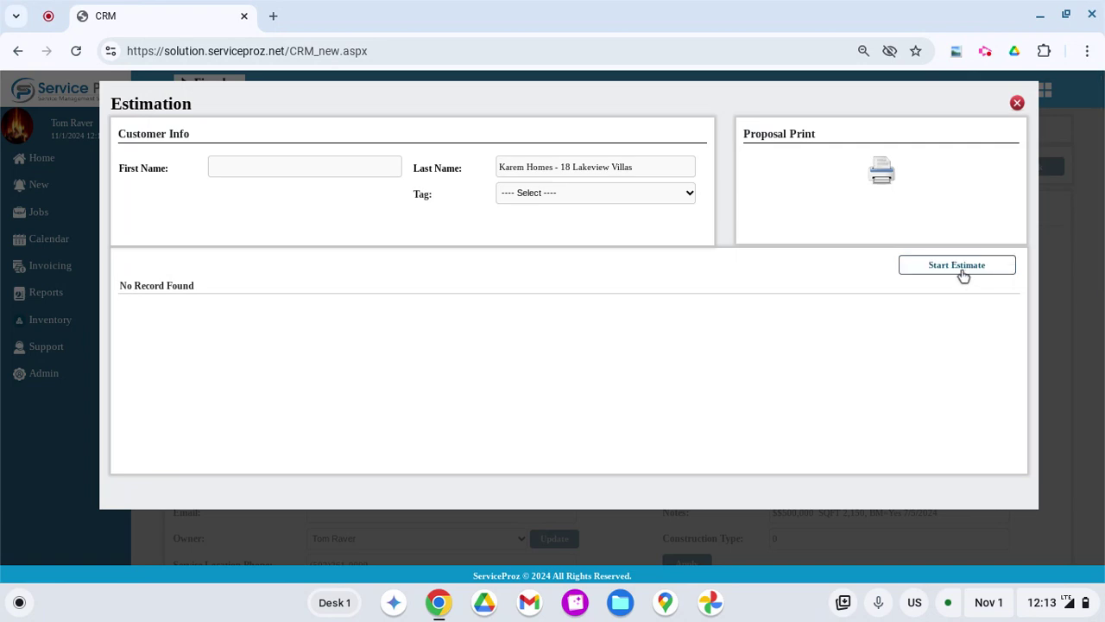
left_click(962, 270)
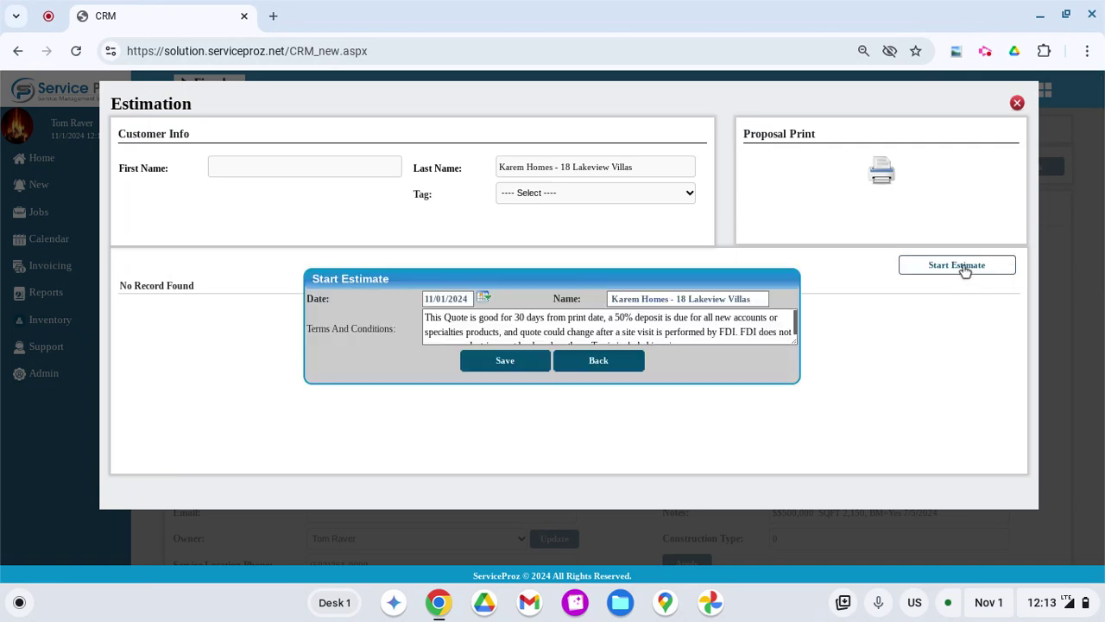
left_click(502, 354)
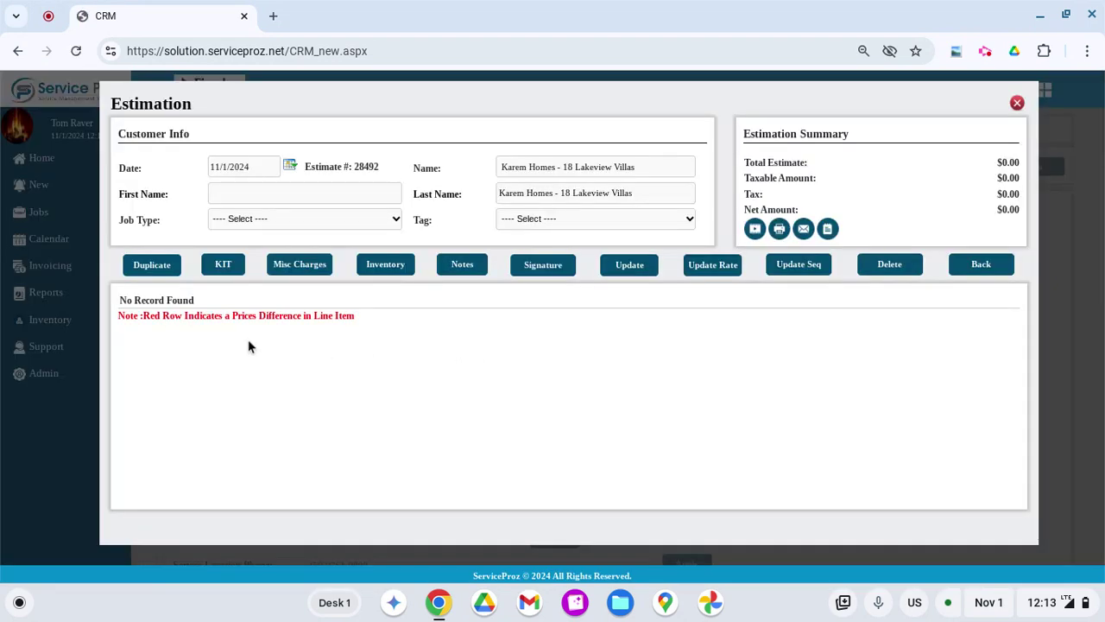
left_click(170, 271)
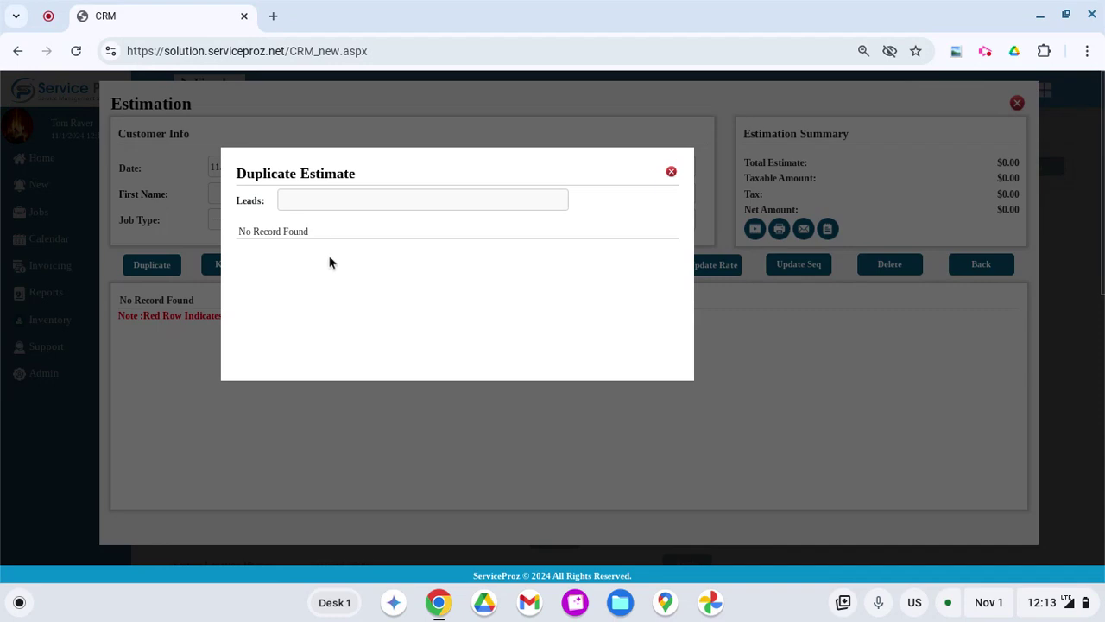
left_click(362, 198)
type("7")
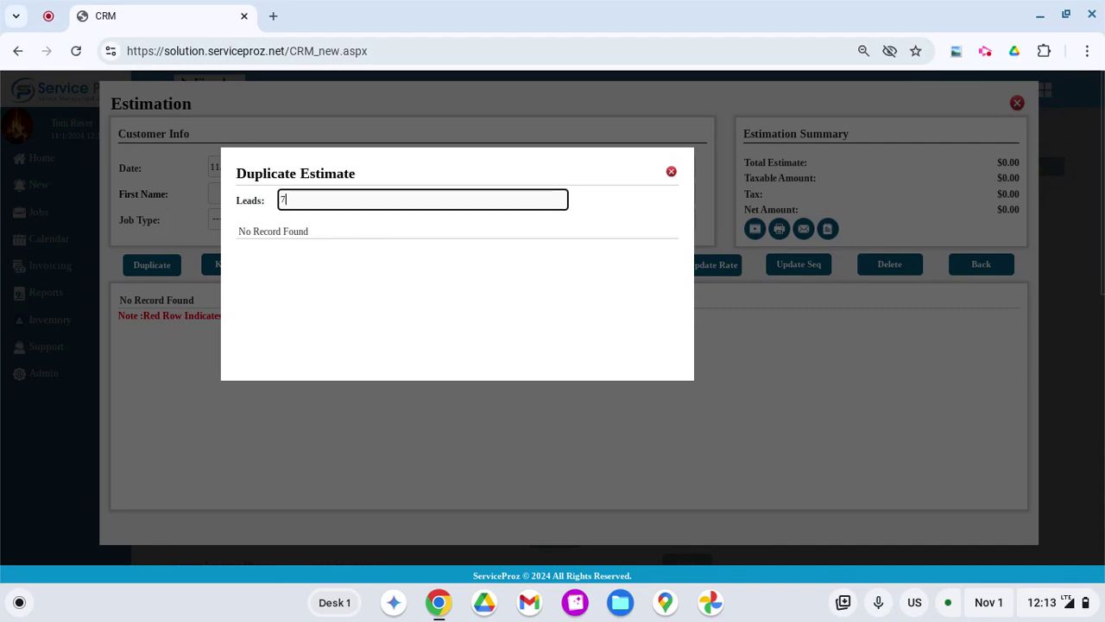
type(" lak")
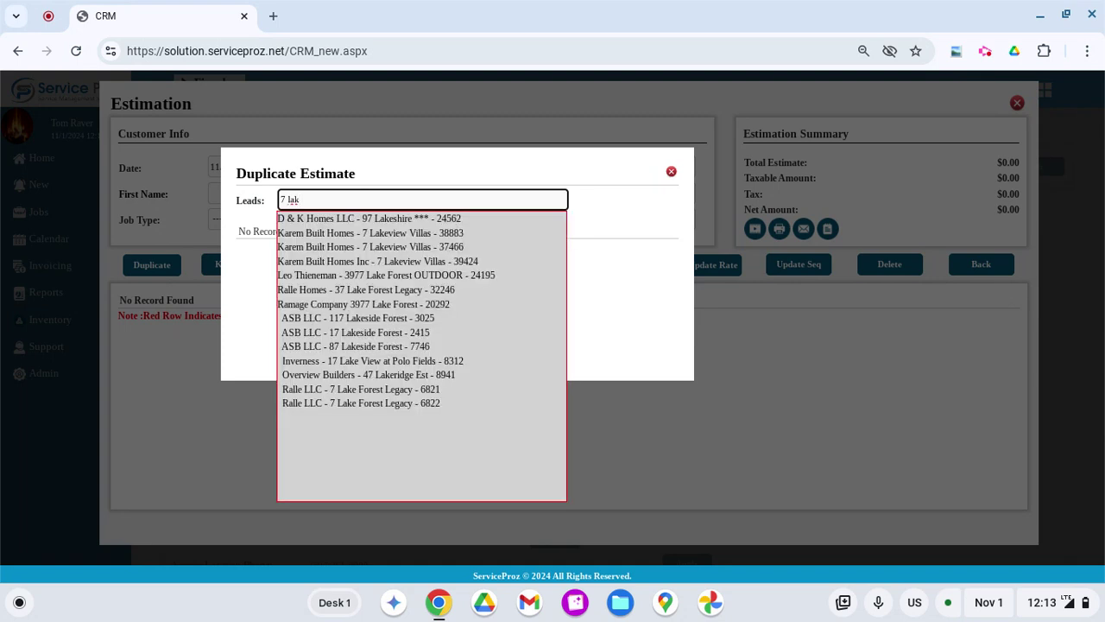
left_click(393, 234)
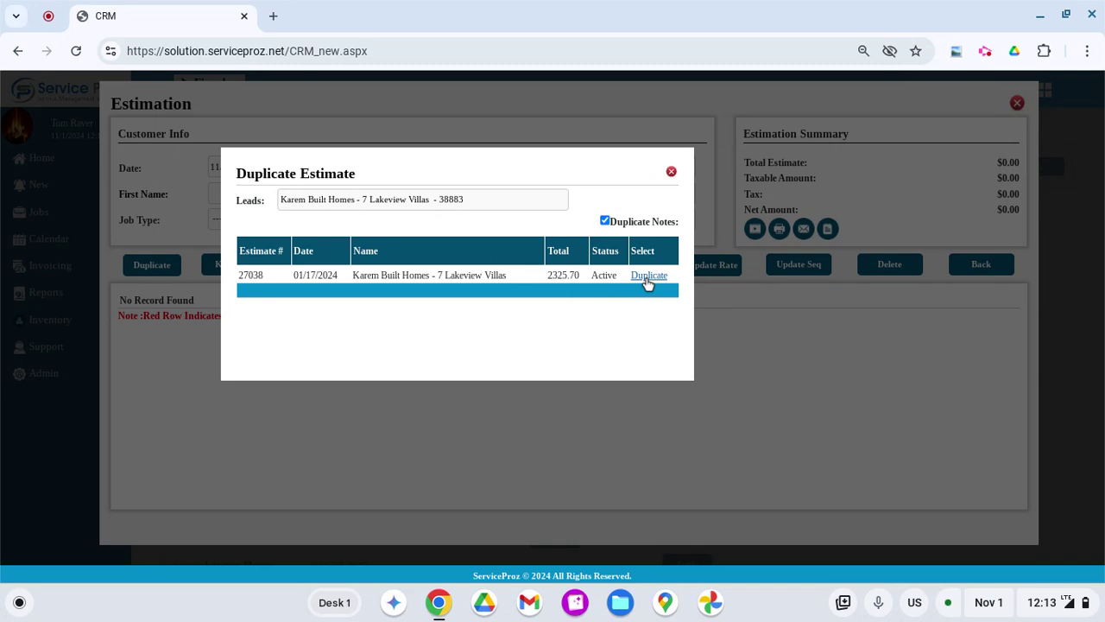
left_click(649, 275)
left_click(712, 155)
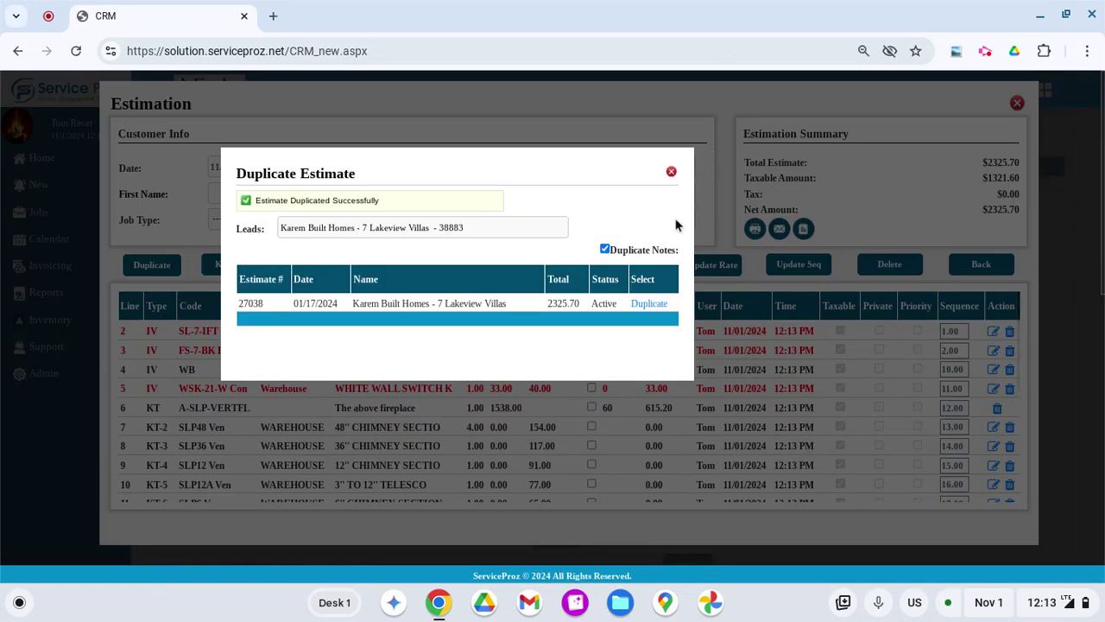
left_click(671, 171)
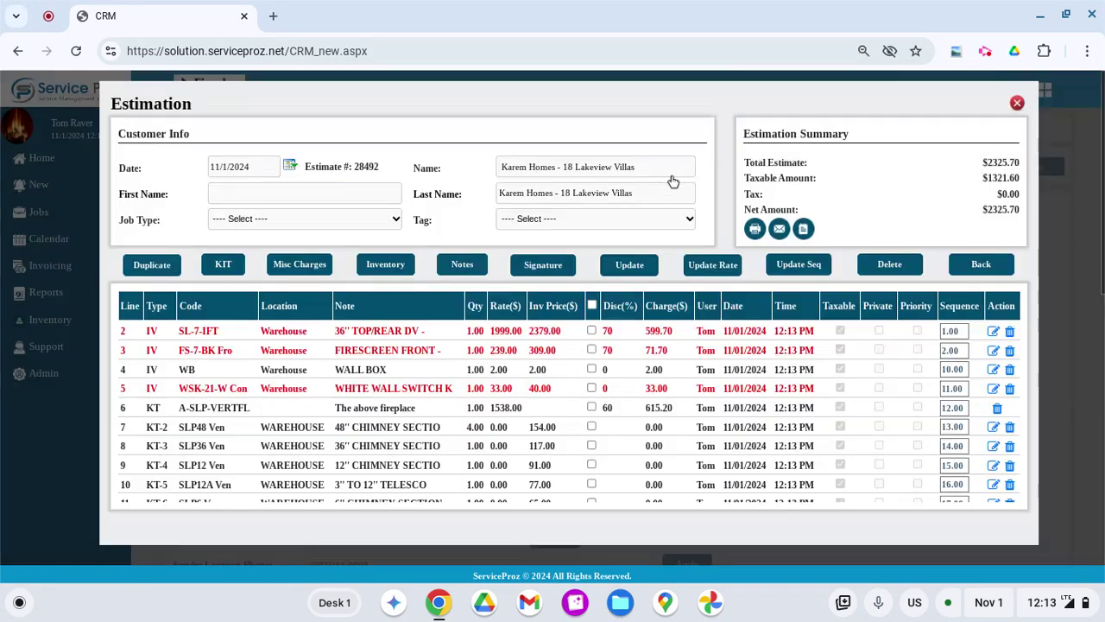
scroll(574, 355, "down", 1)
scroll(573, 354, "down", 5)
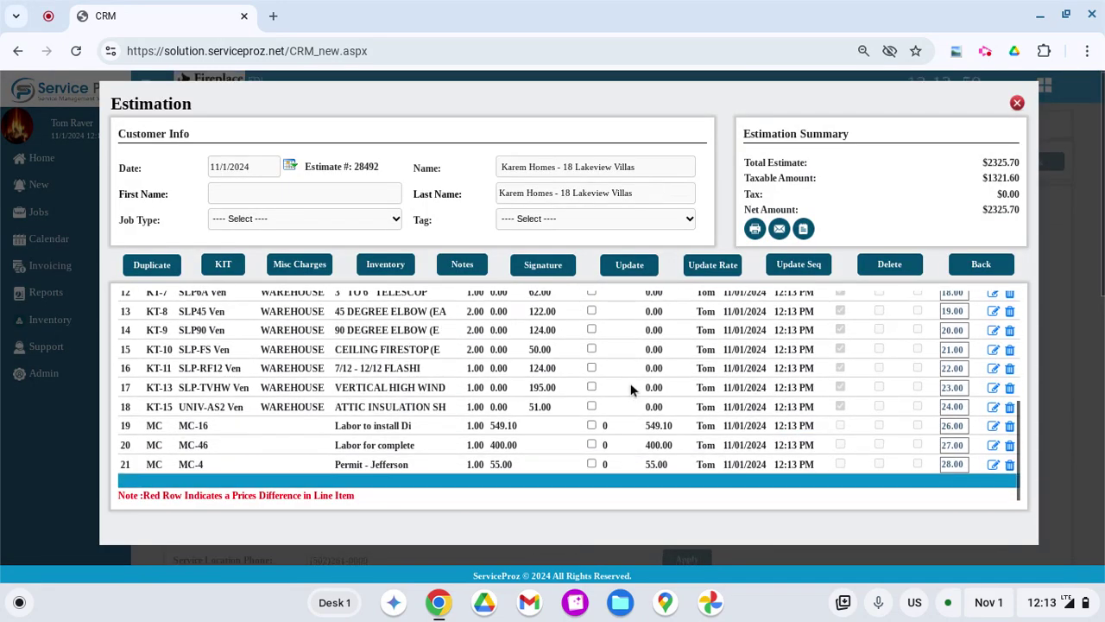
scroll(715, 407, "up", 6)
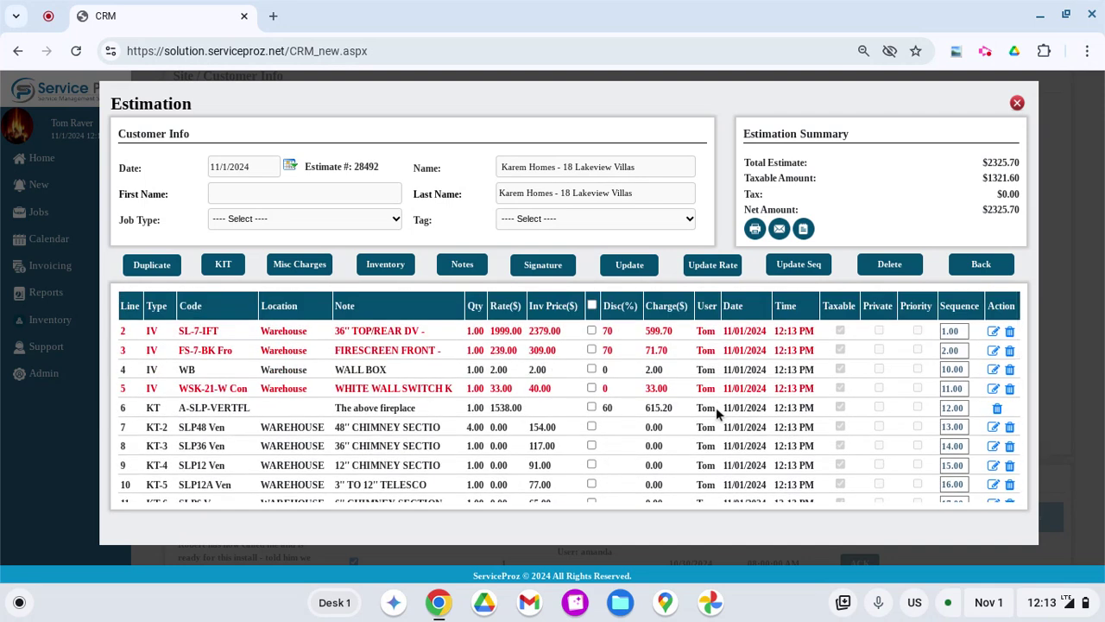
Step: Keep the lead's tax district at Louisville Sales Tax and save the lead
left_click(1016, 102)
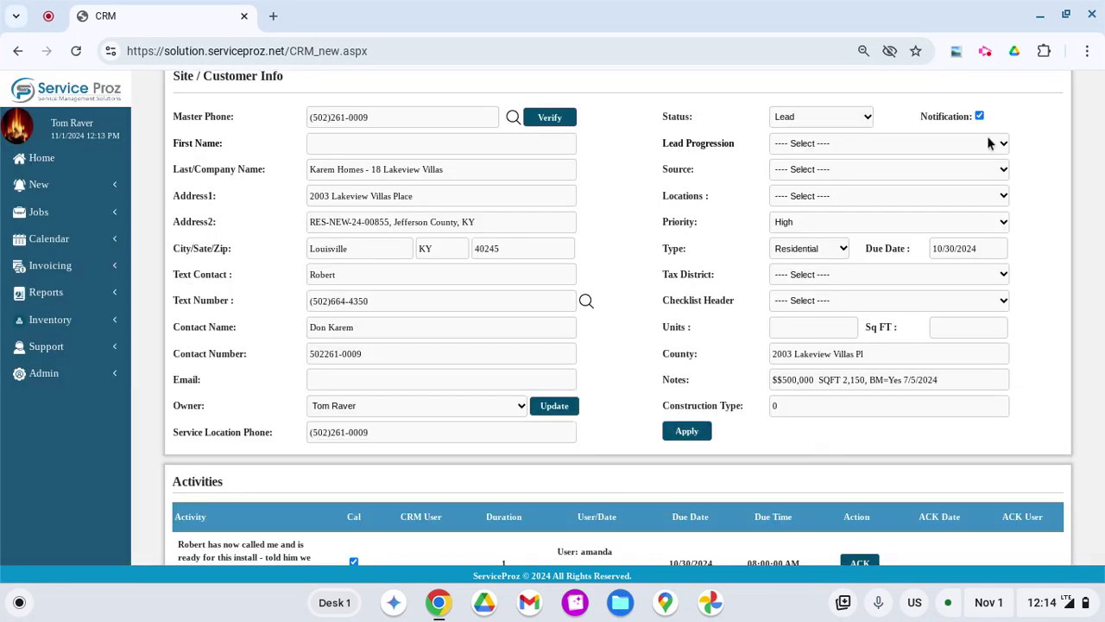
left_click(853, 275)
left_click(853, 315)
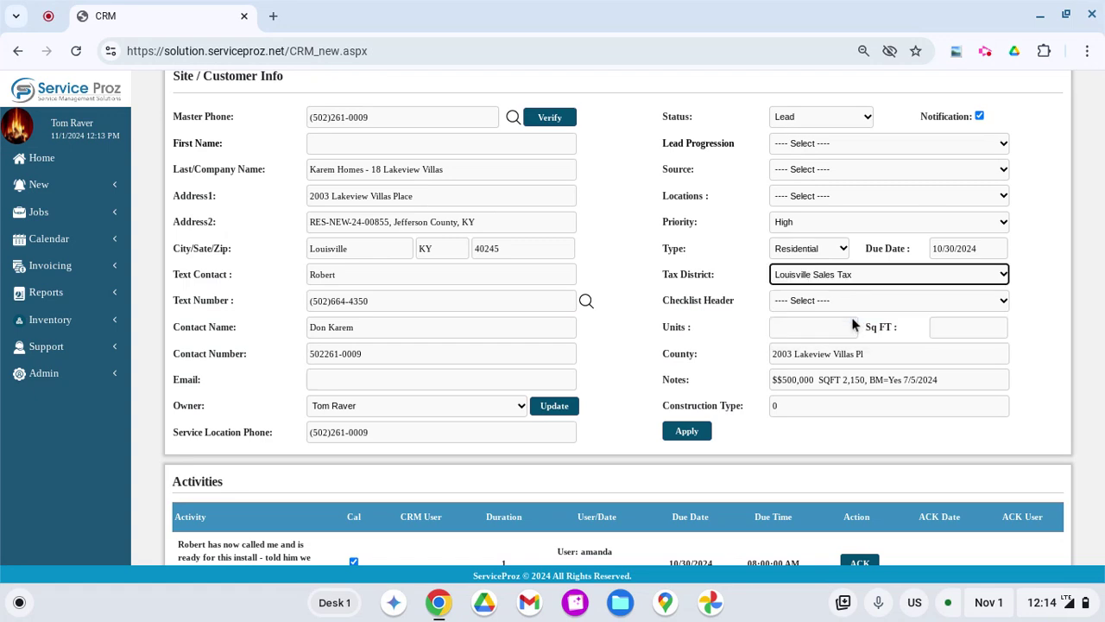
left_click(846, 275)
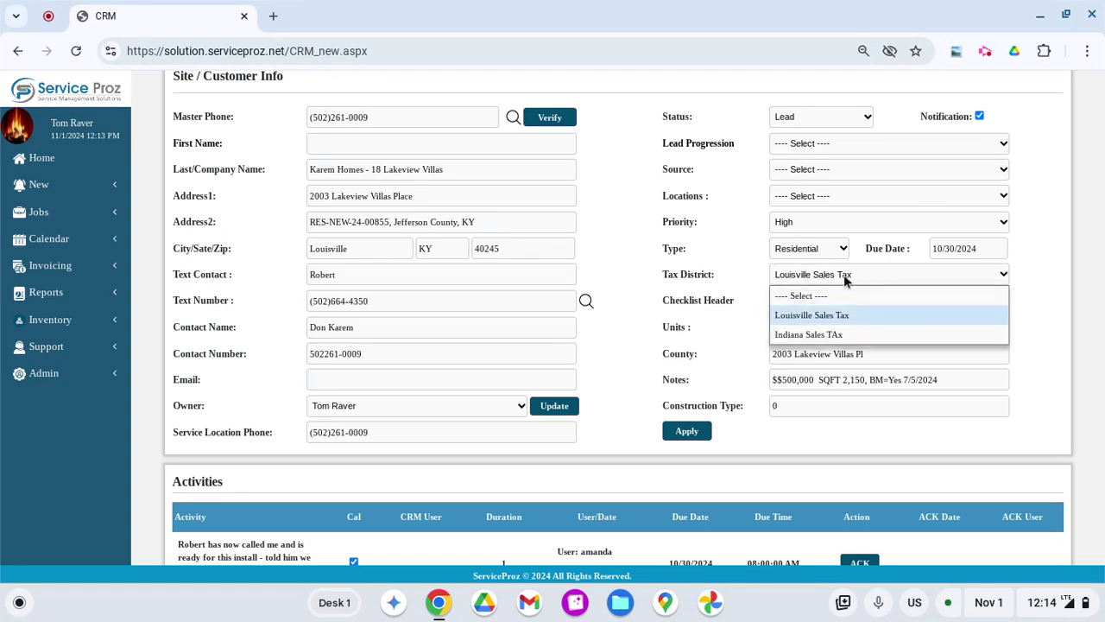
left_click(844, 278)
scroll(842, 285, "up", 2)
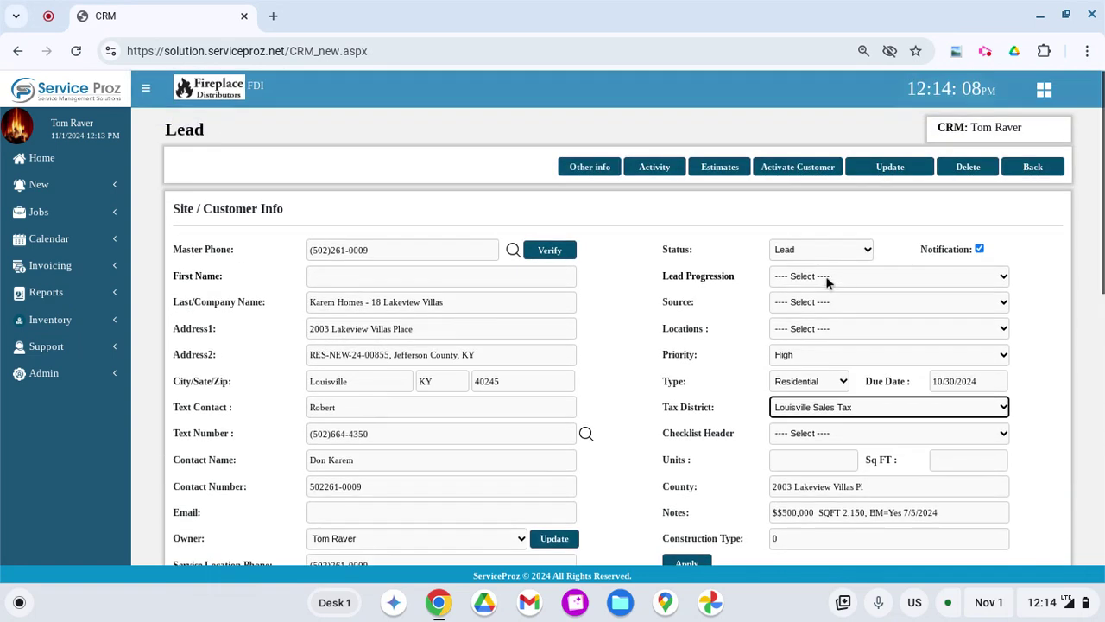
left_click(897, 170)
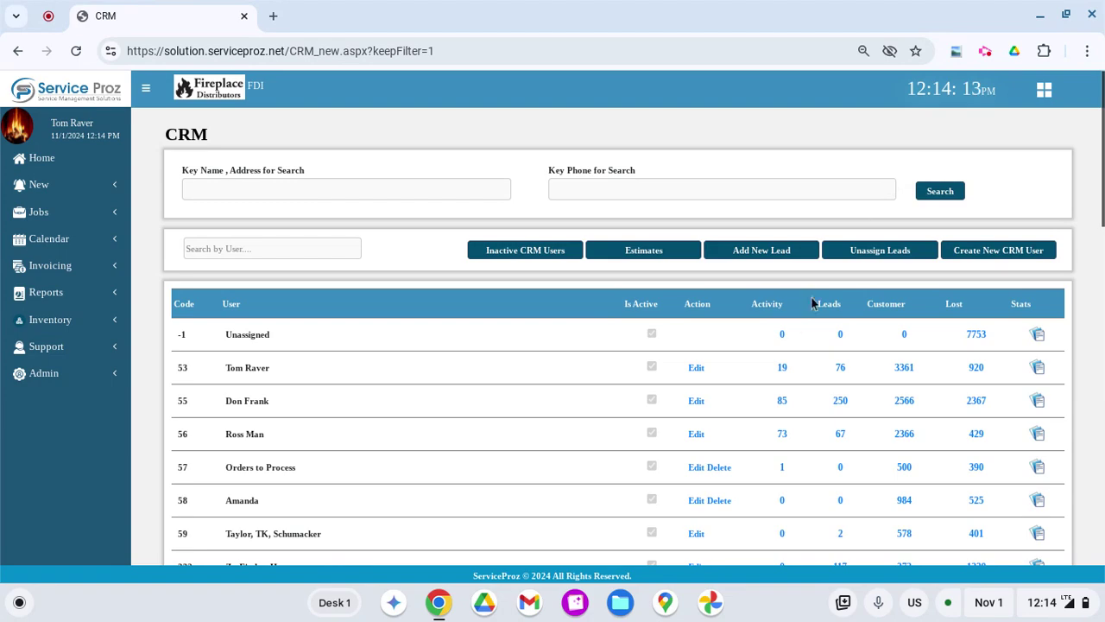
Step: Reopen the Karem Homes lead from the activities list
scroll(771, 380, "down", 8)
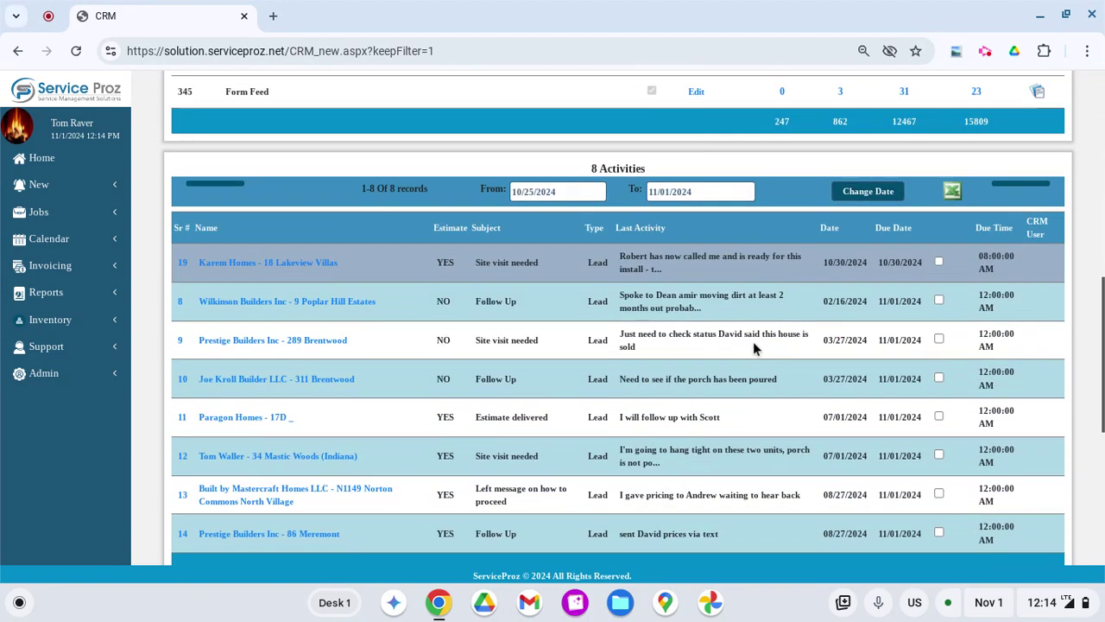
left_click(294, 264)
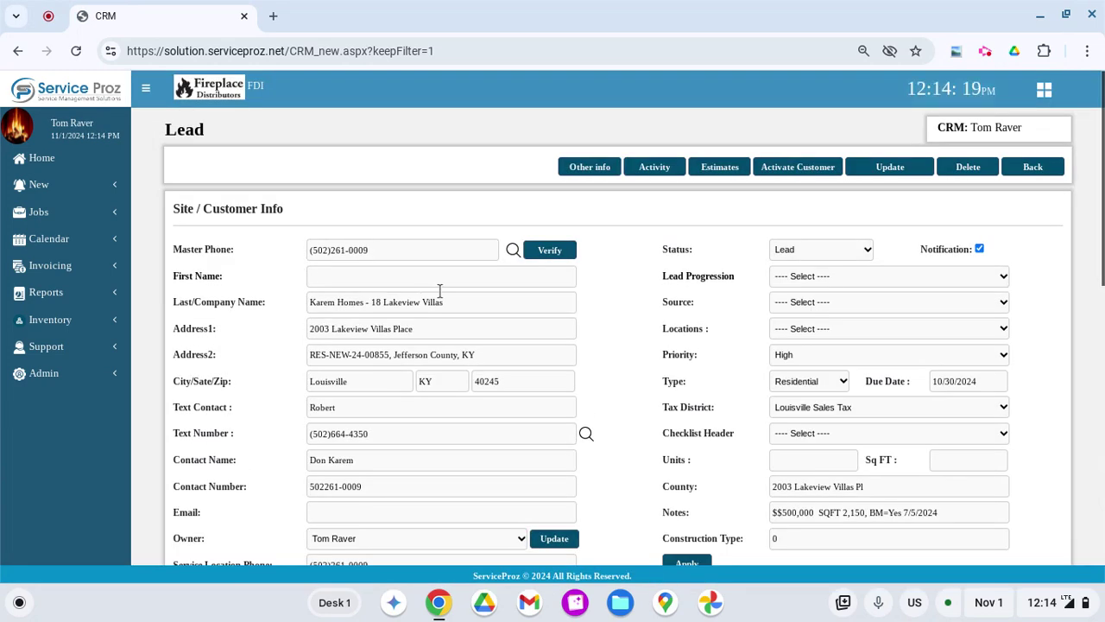
scroll(604, 345, "down", 2)
scroll(622, 344, "down", 1)
scroll(620, 342, "up", 4)
Step: Set location Fireplace Distributors Inc, progression Need to to drive by, and source From Market Edge
left_click(804, 279)
left_click(805, 279)
left_click(794, 299)
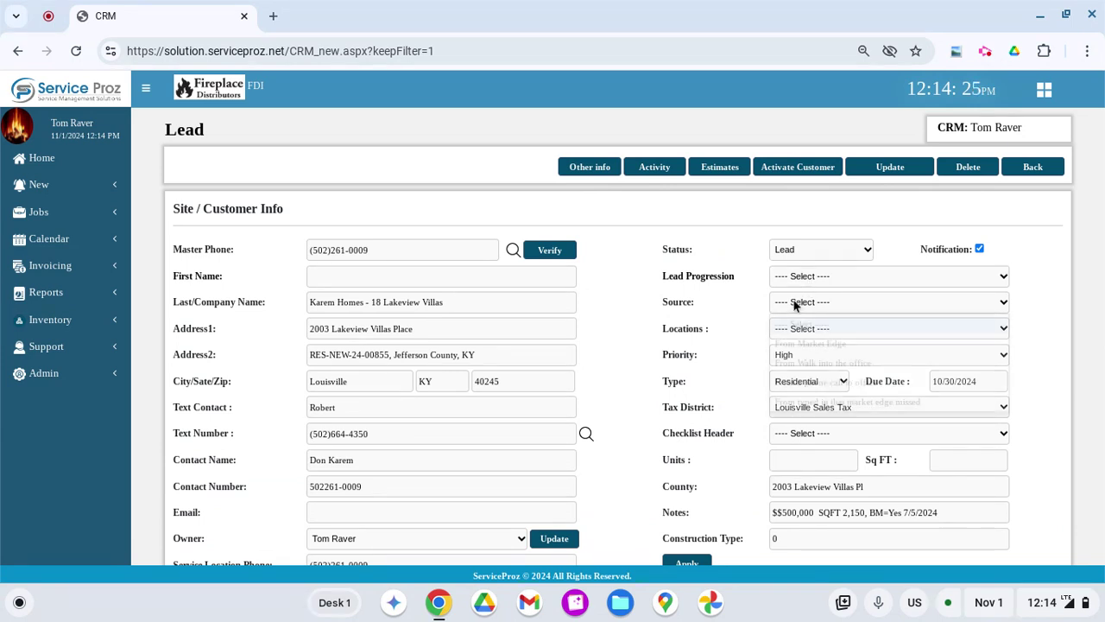
left_click(795, 301)
left_click(804, 329)
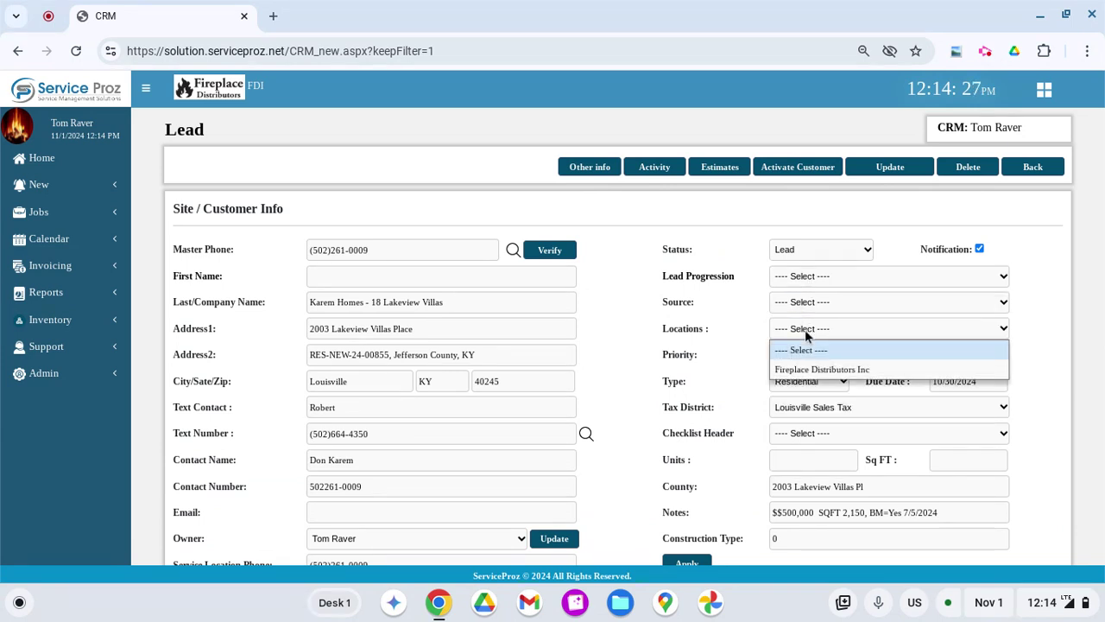
left_click(826, 369)
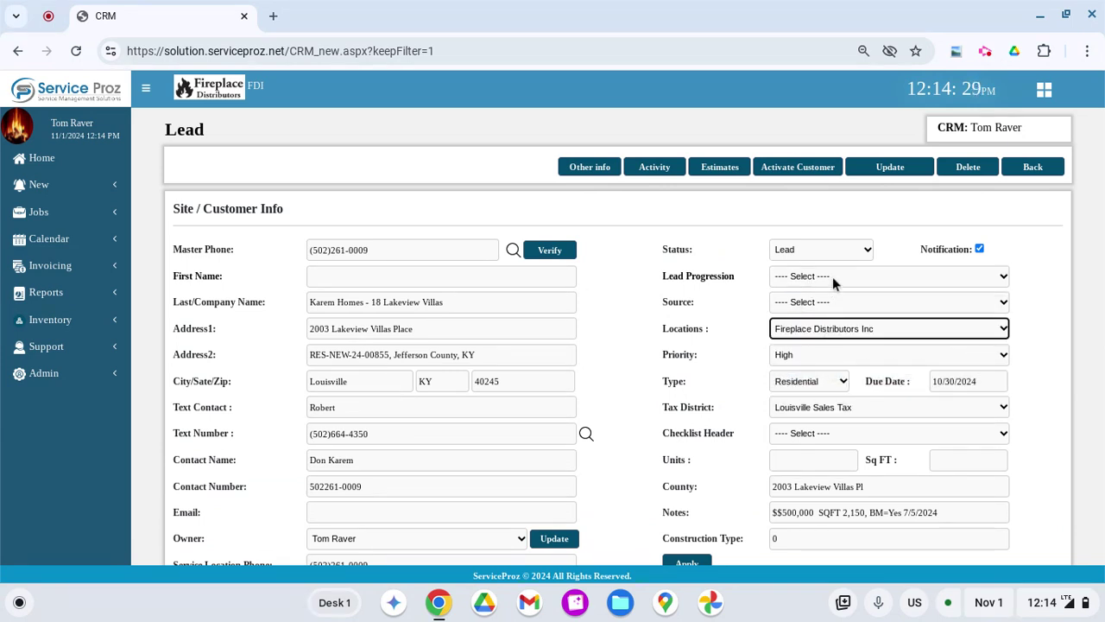
left_click(832, 277)
left_click(832, 356)
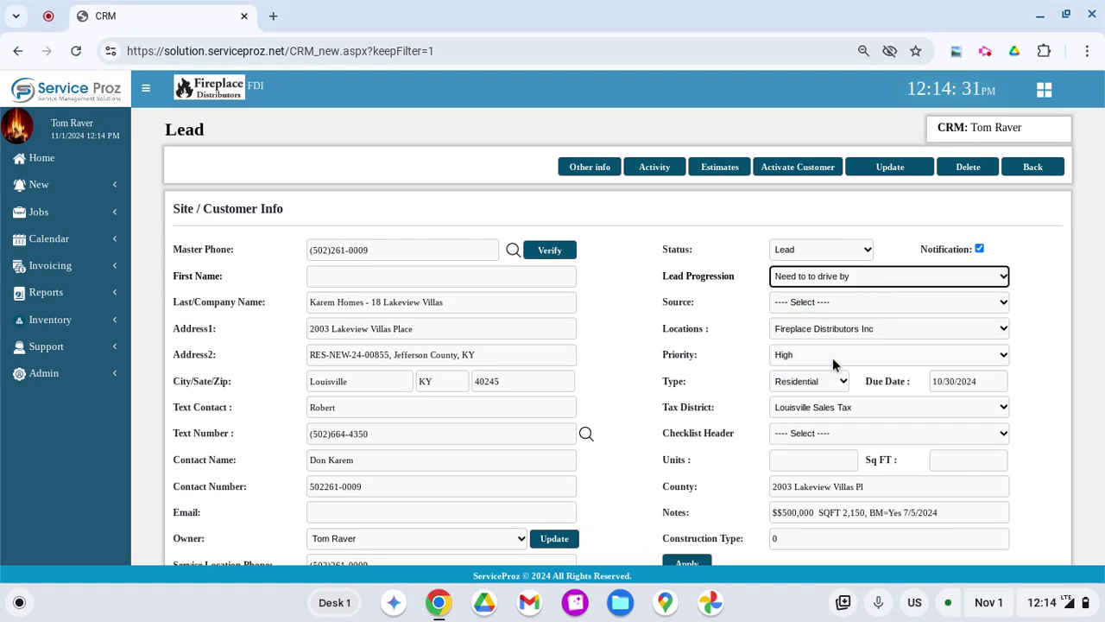
left_click(842, 302)
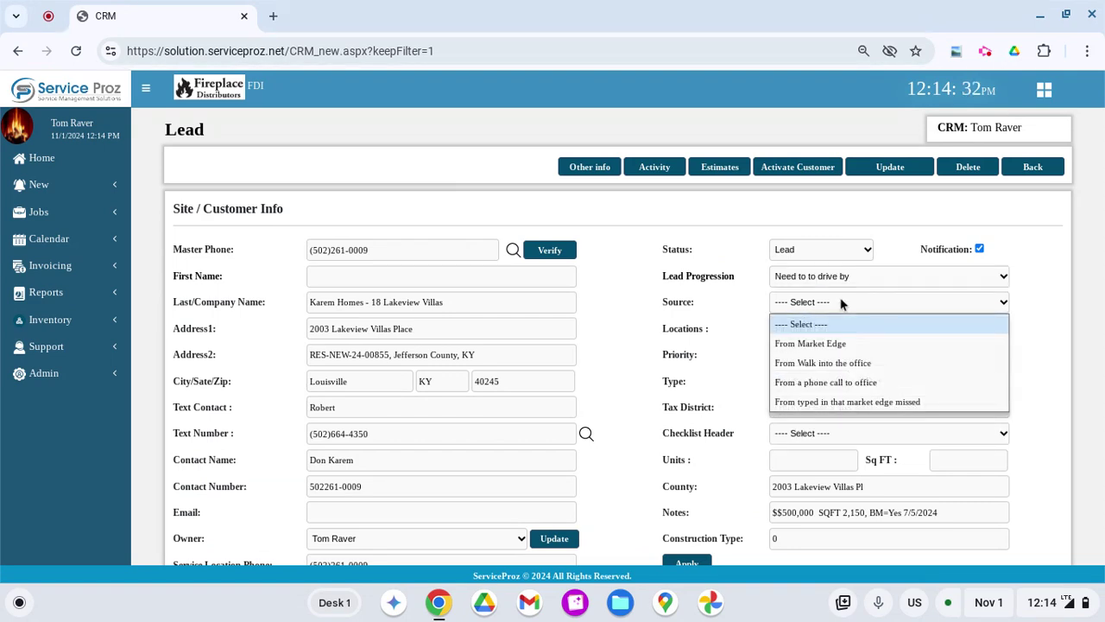
left_click(838, 344)
scroll(611, 376, "down", 1)
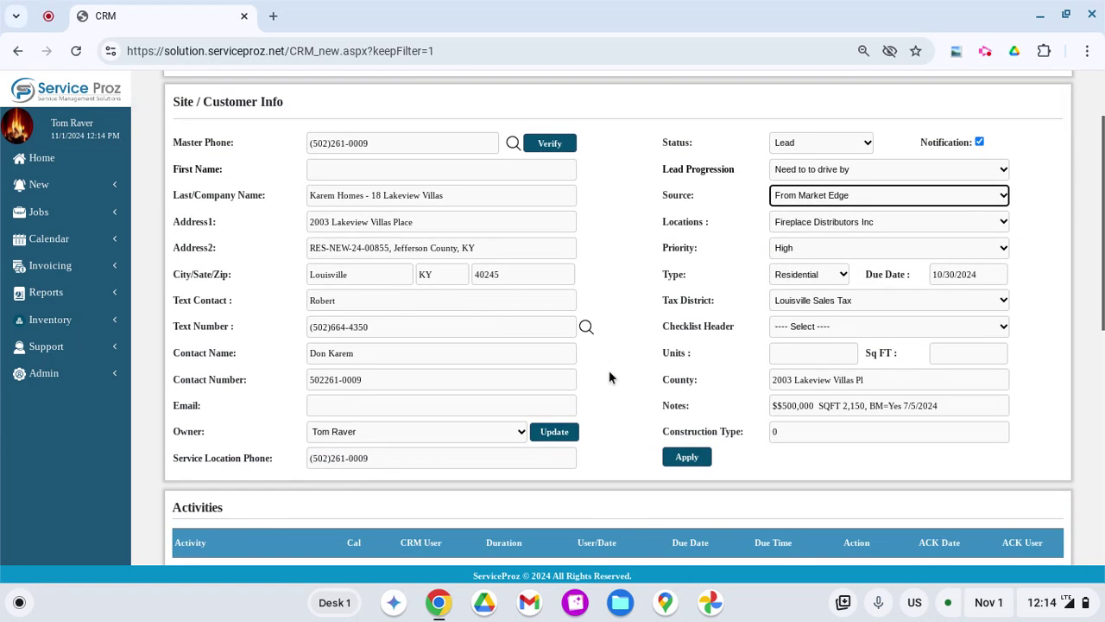
scroll(610, 375, "up", 1)
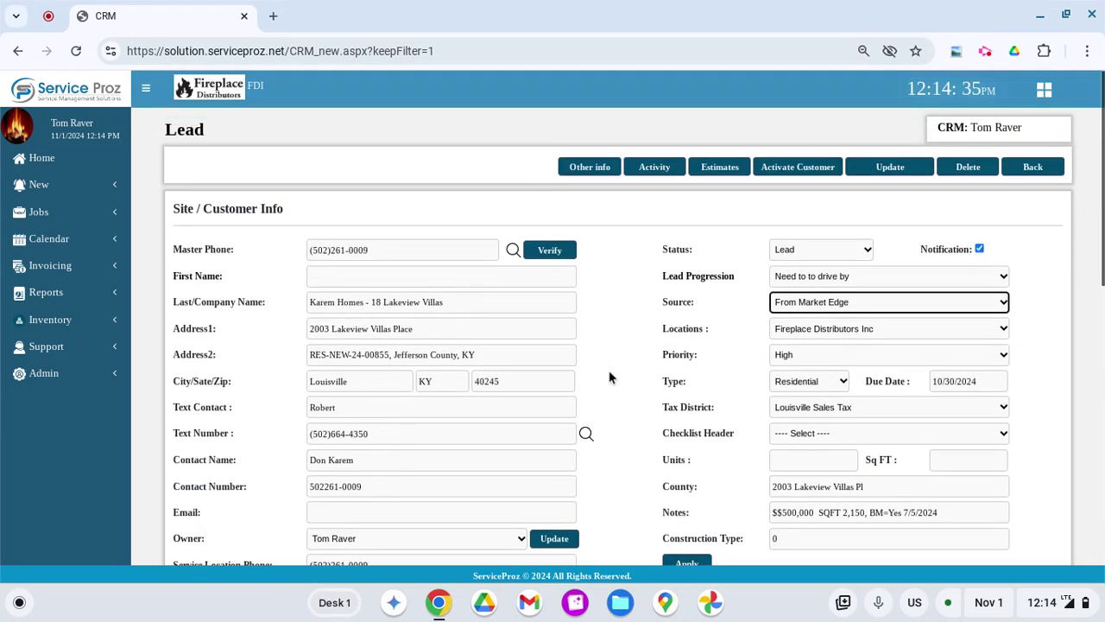
left_click(714, 173)
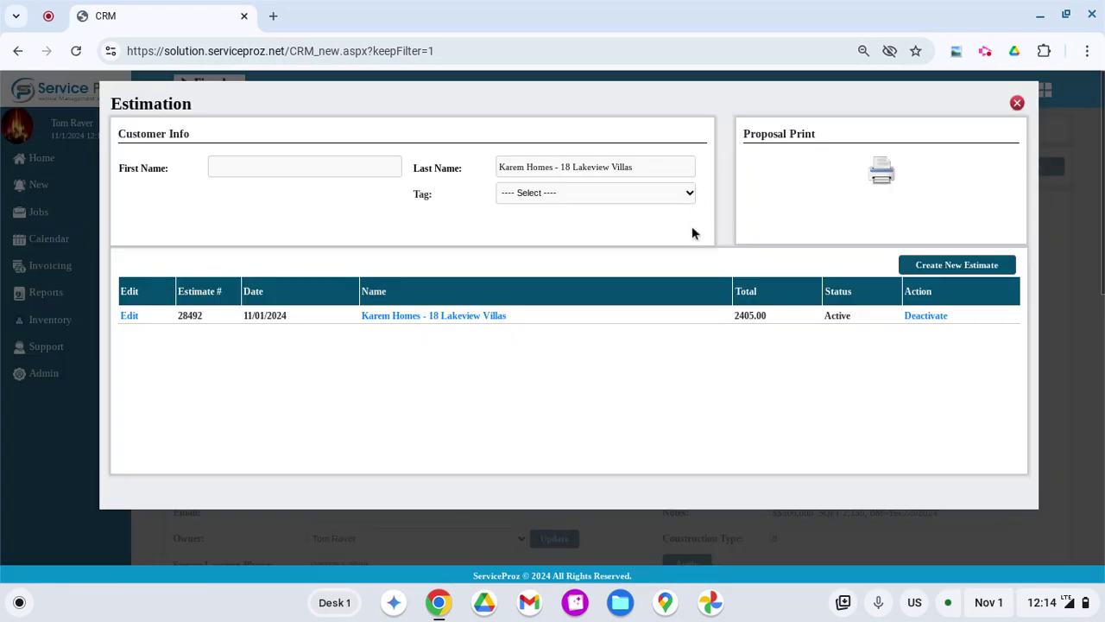
Step: Add a note to estimate 28492 with the Birmingham fireplace PDF attached
left_click(500, 317)
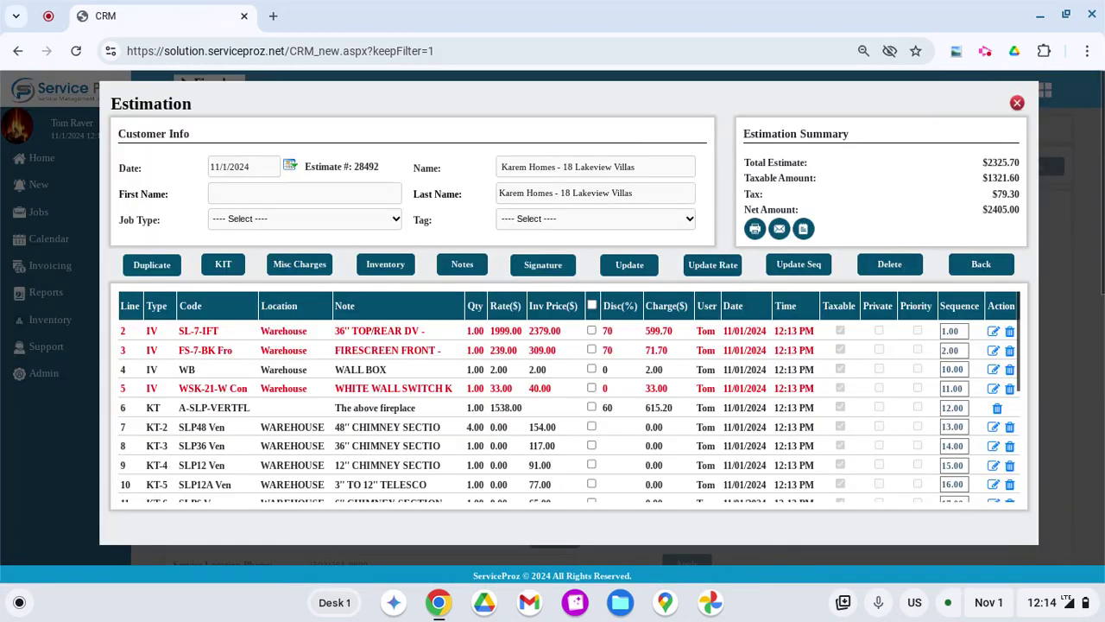
scroll(545, 450, "down", 3)
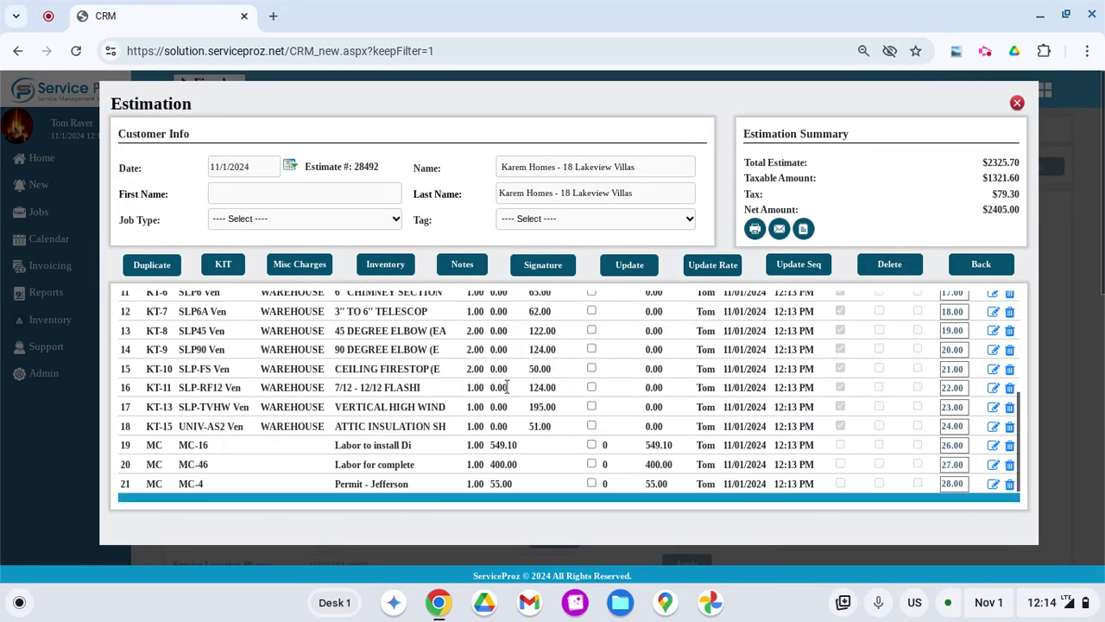
scroll(544, 451, "up", 4)
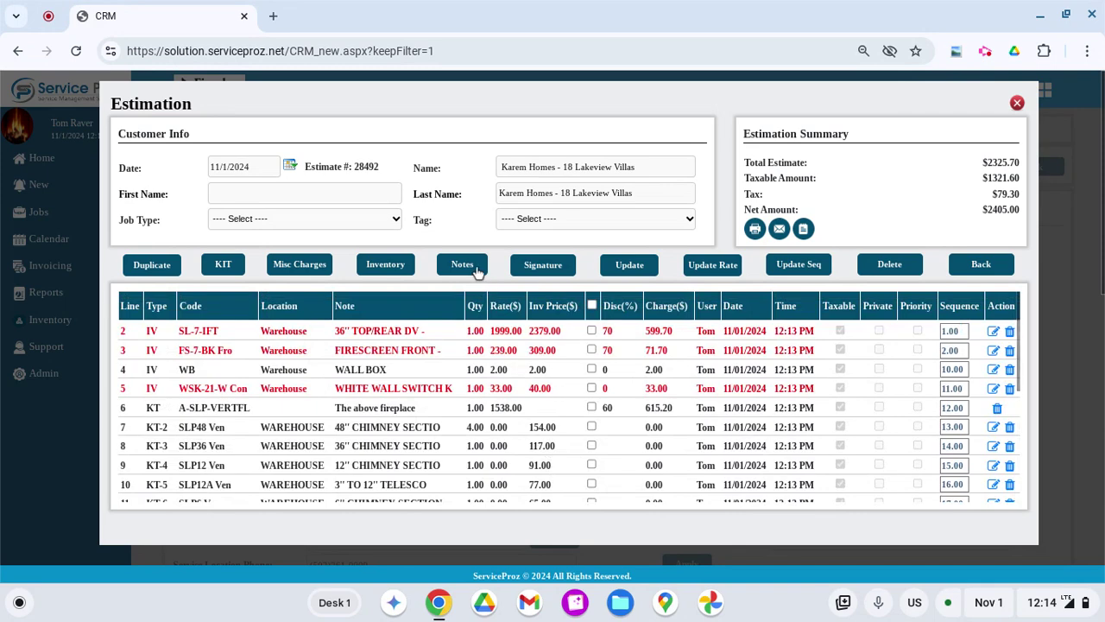
left_click(475, 269)
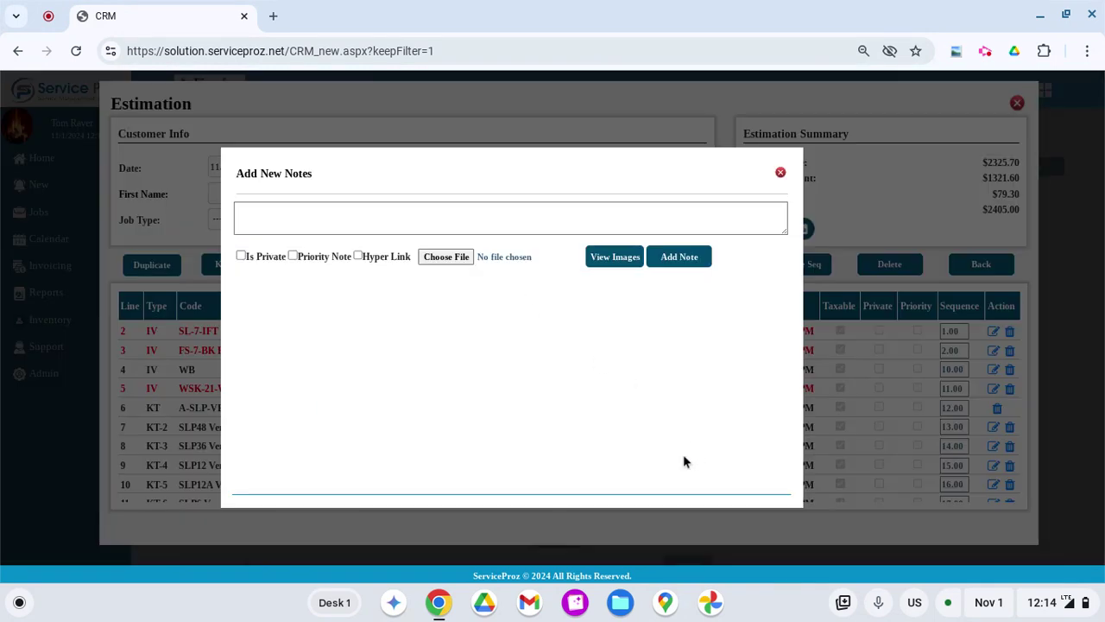
left_click(444, 256)
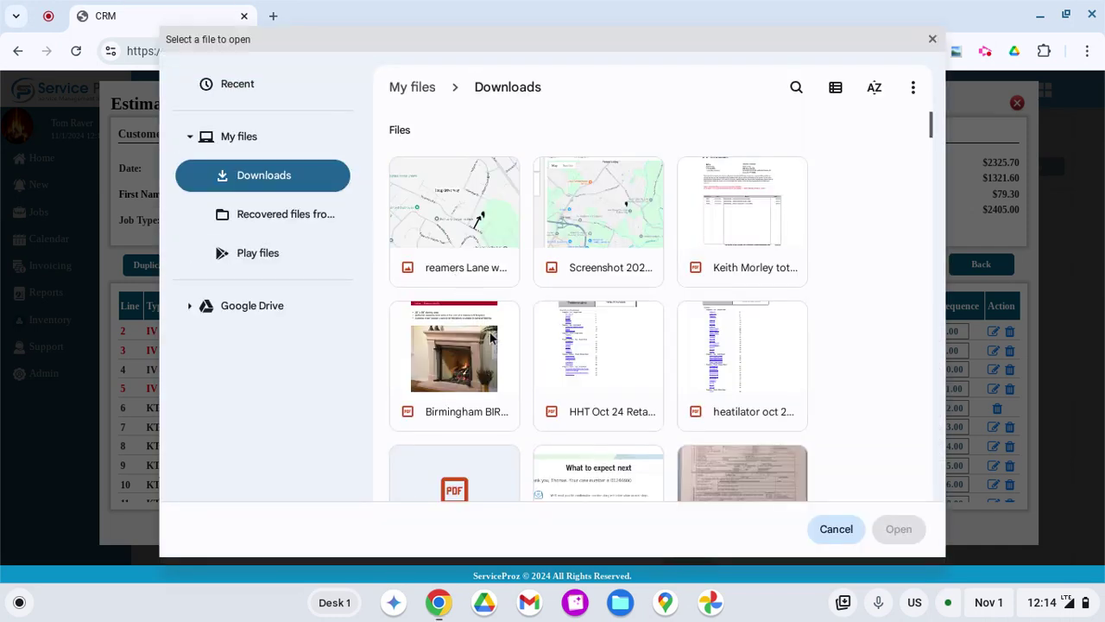
scroll(498, 346, "down", 3)
scroll(498, 346, "down", 5)
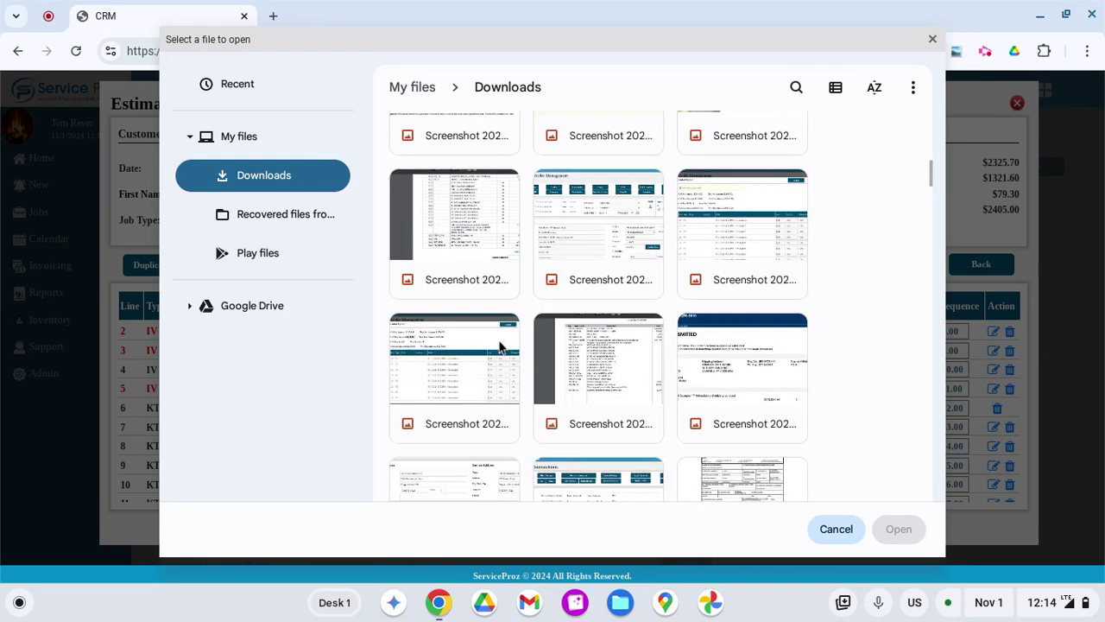
scroll(500, 349, "down", 2)
scroll(503, 352, "up", 5)
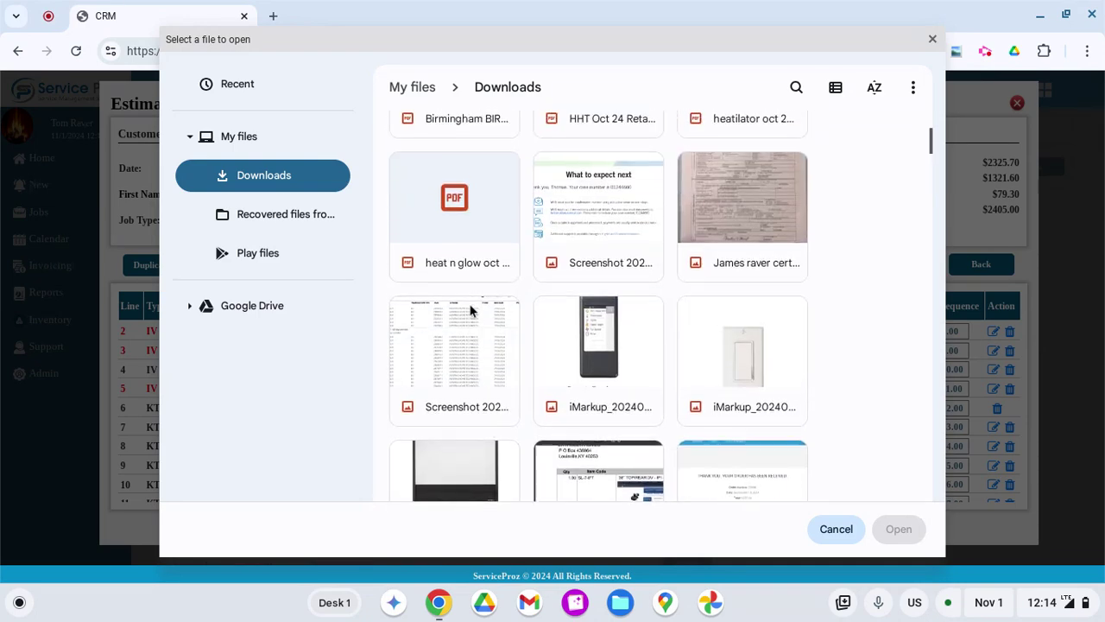
scroll(471, 311, "up", 2)
double_click(471, 313)
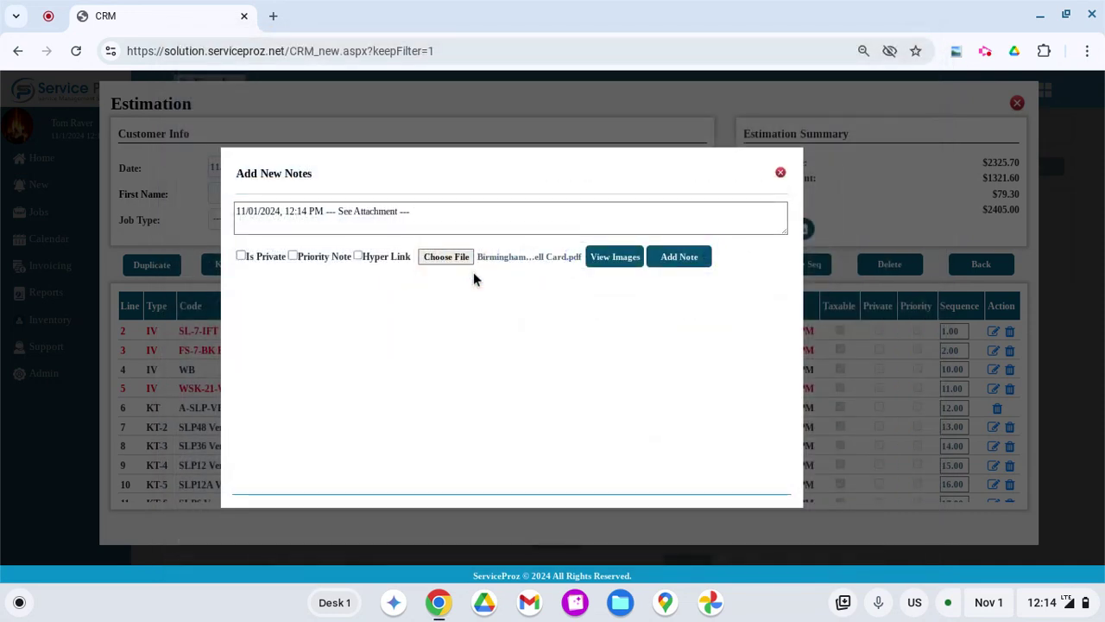
left_click(683, 260)
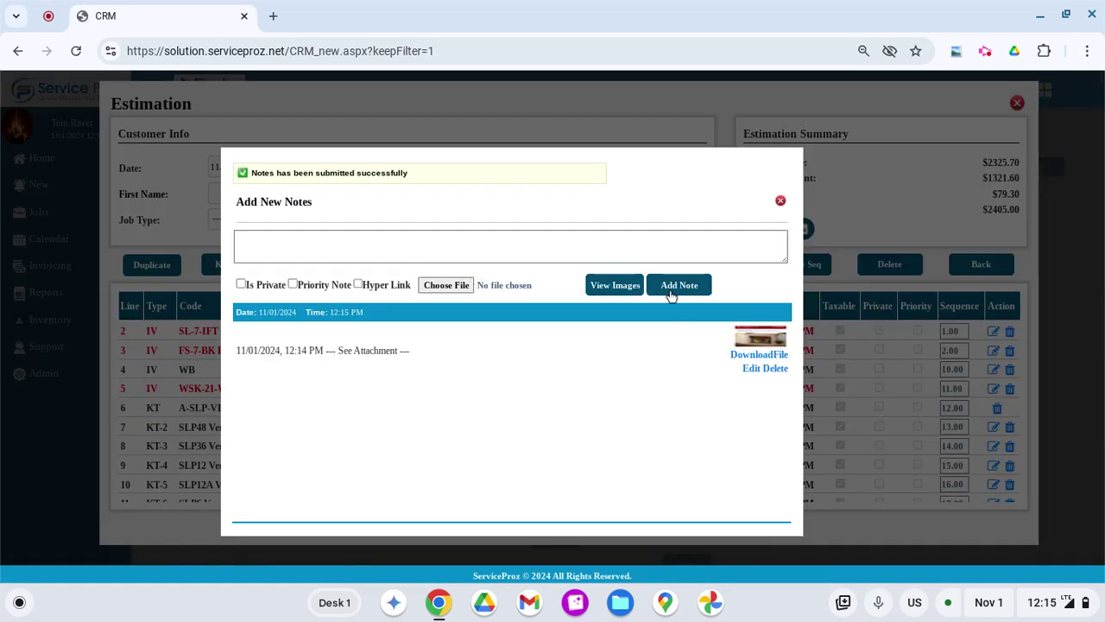
Step: Review the Birmingham 36 fireplace image, then close the image, notes form and estimate
left_click(621, 290)
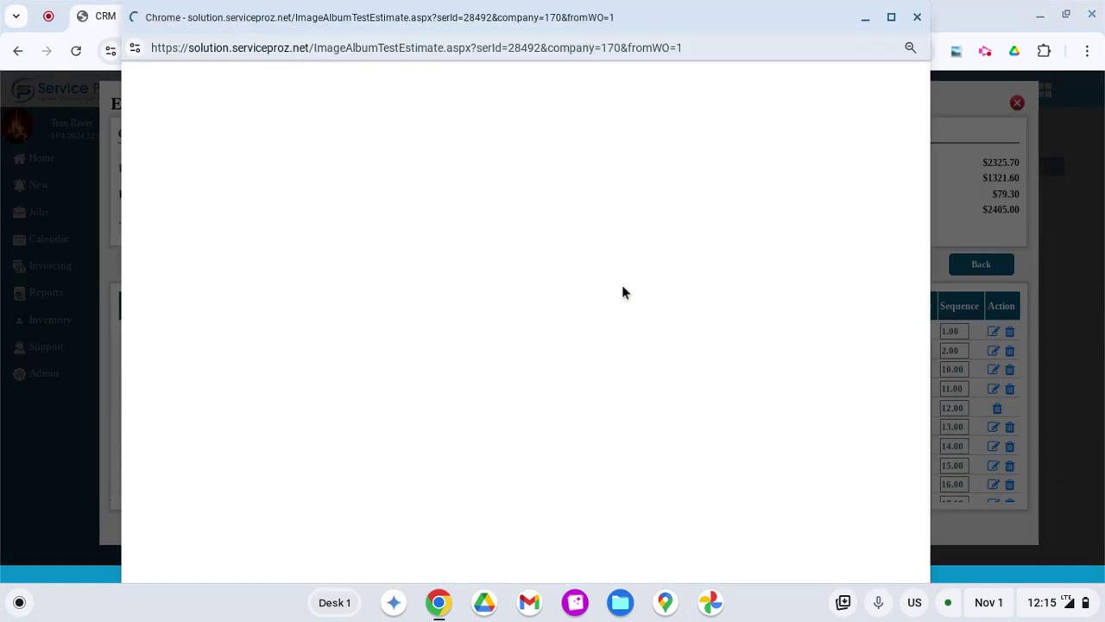
scroll(642, 296, "down", 5)
scroll(668, 286, "up", 5)
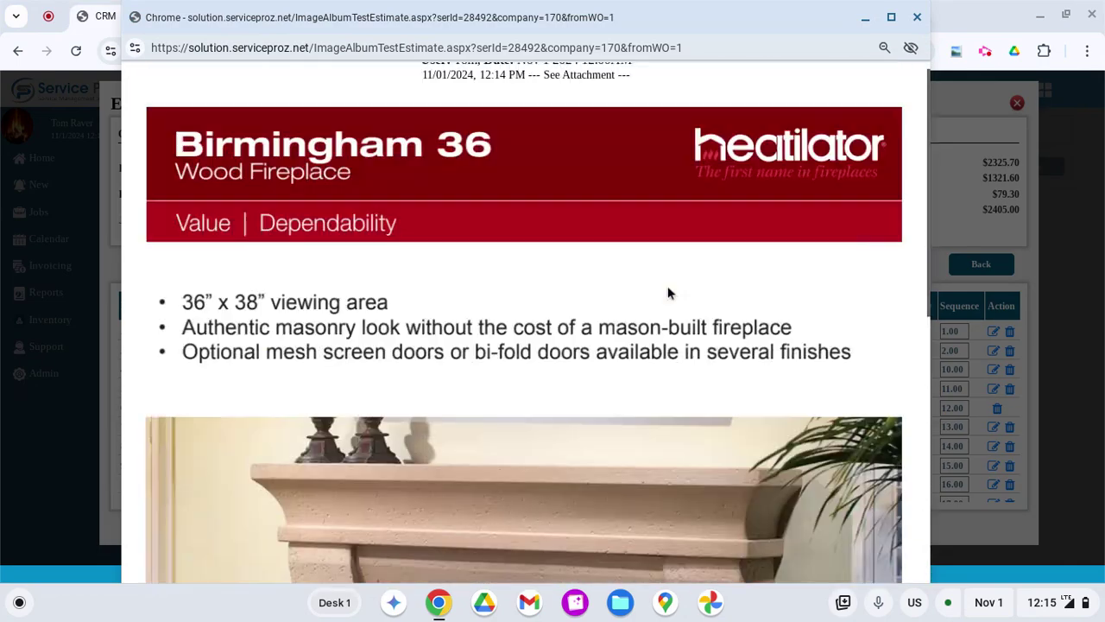
left_click(917, 17)
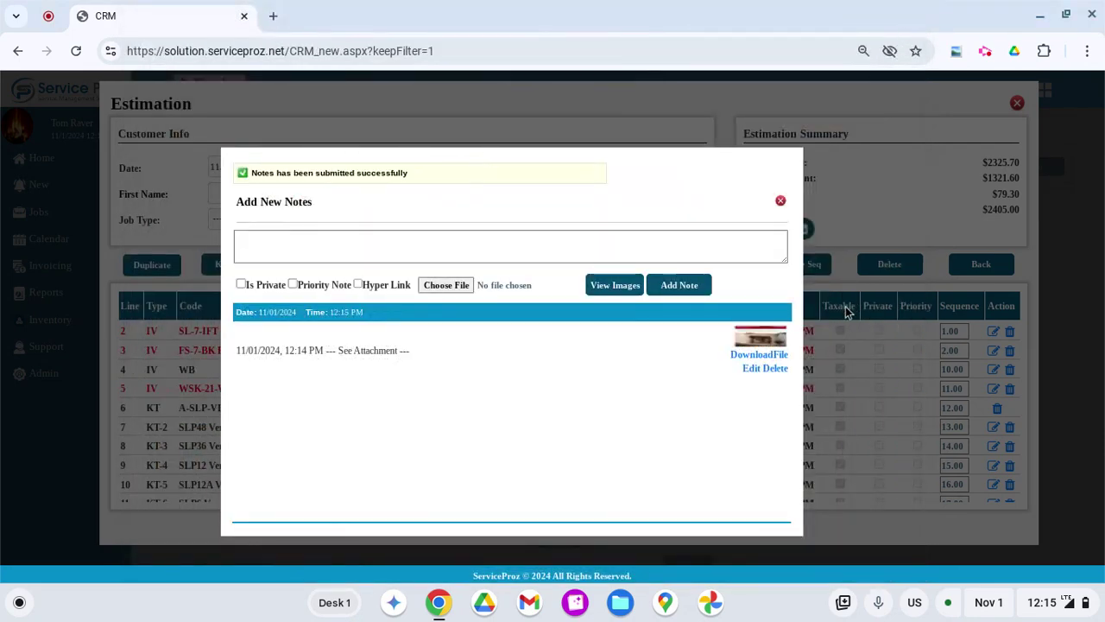
left_click(780, 201)
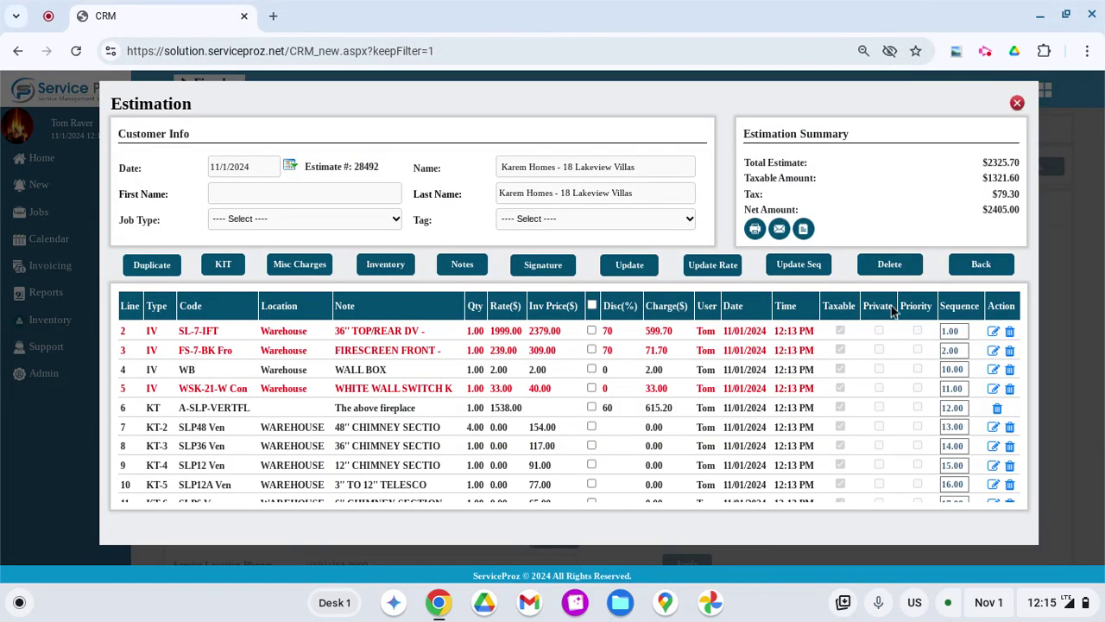
left_click(958, 270)
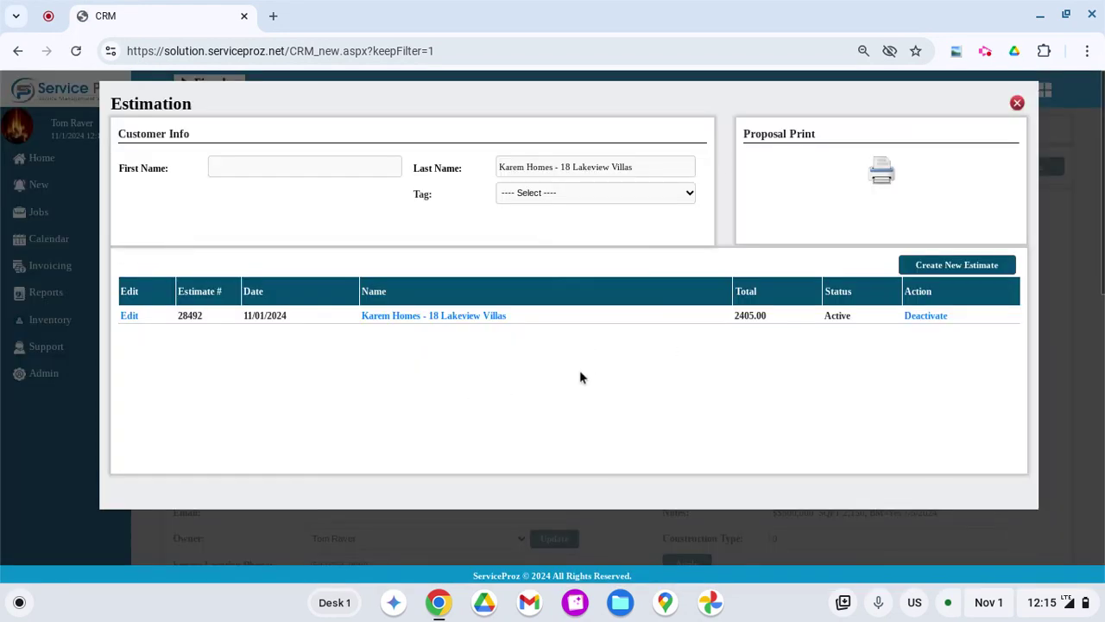
Step: Return to the lead and dismiss the Work Order Information for estimate 28492
left_click(1017, 103)
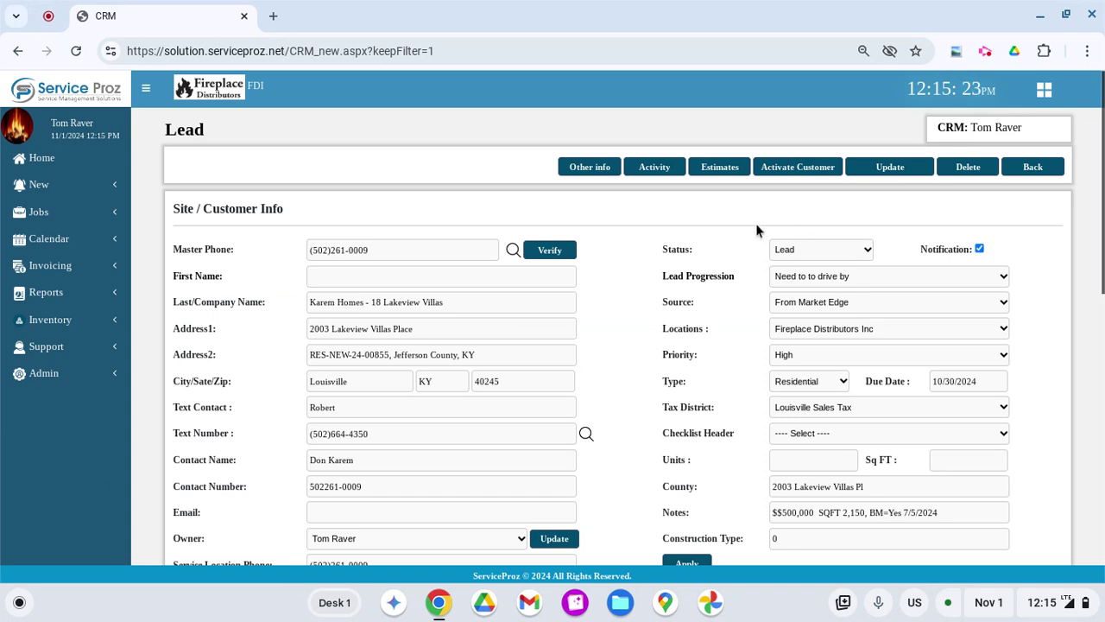
left_click(814, 169)
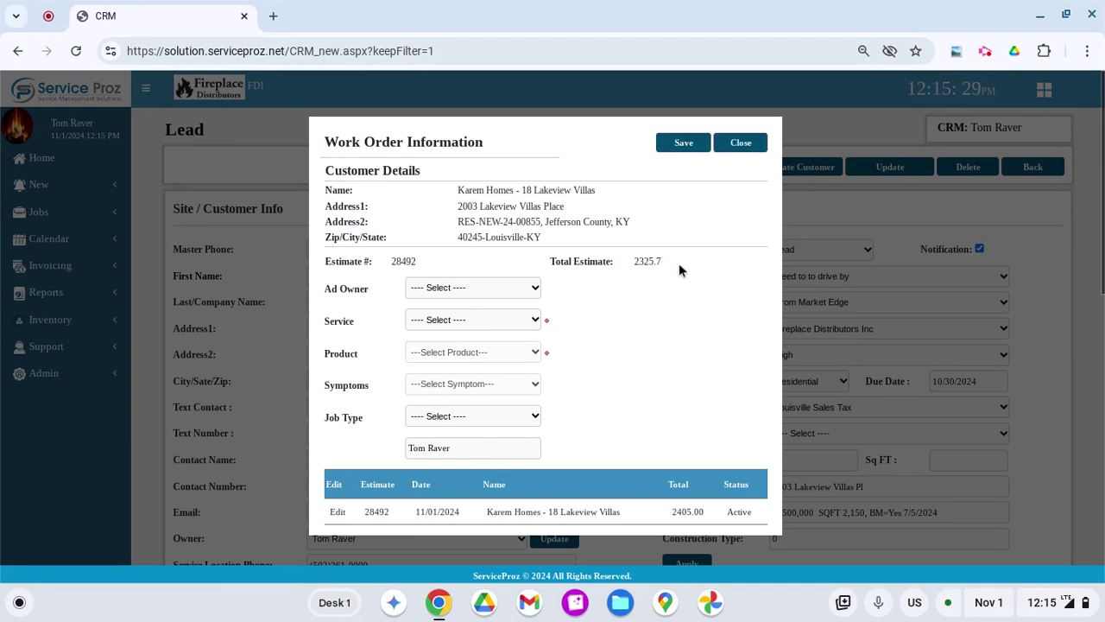
left_click(751, 145)
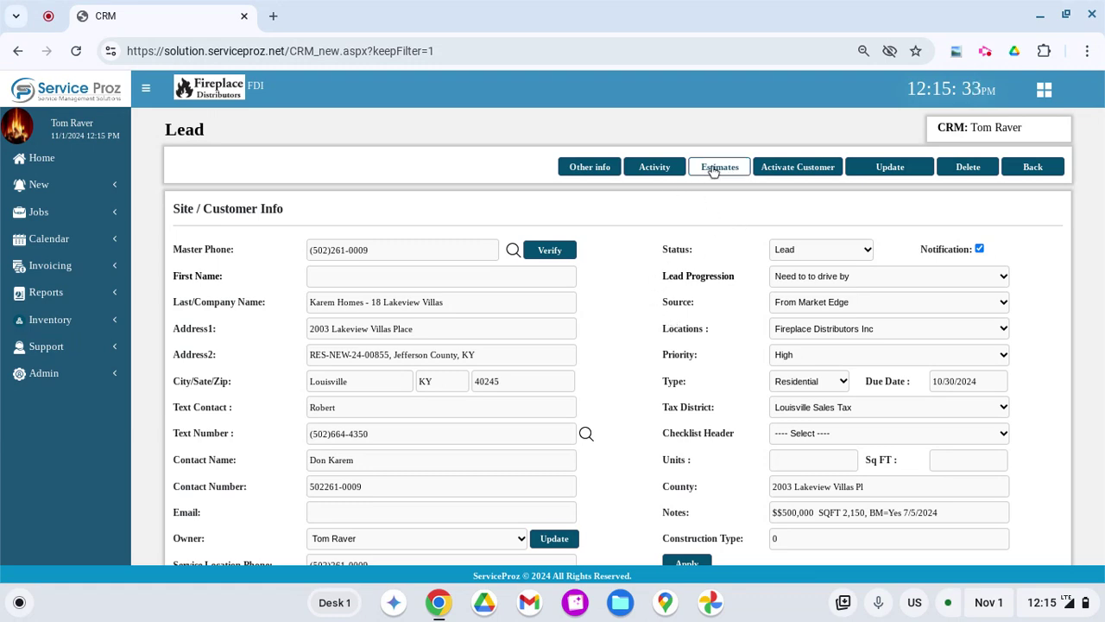
Step: Open the Checklist Header dropdown and dismiss it without choosing anything
scroll(669, 262, "down", 1)
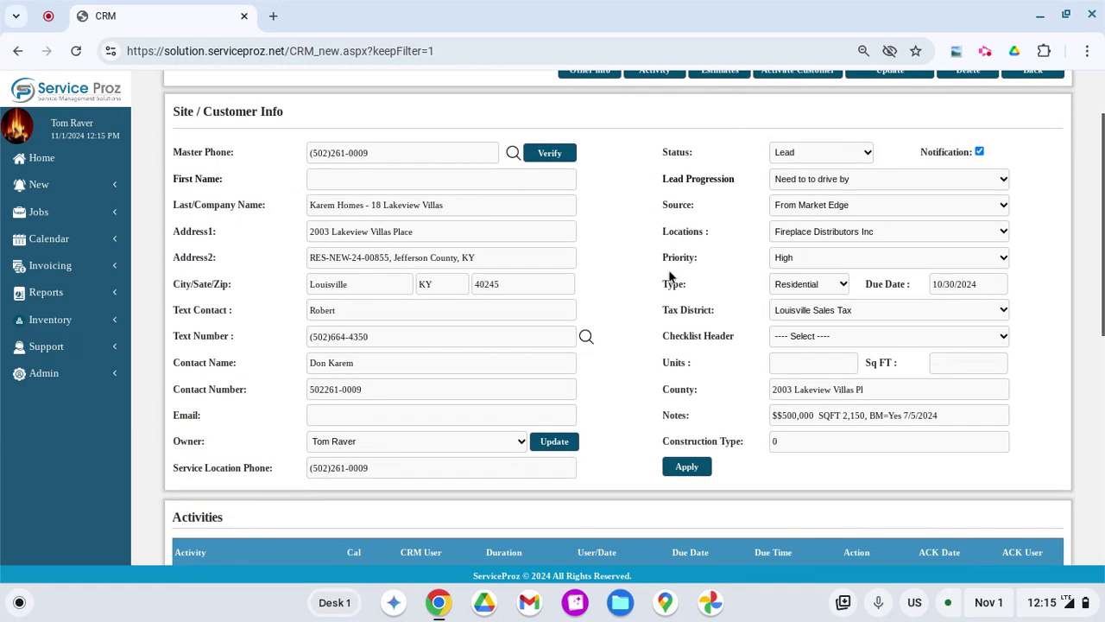
scroll(669, 275, "up", 1)
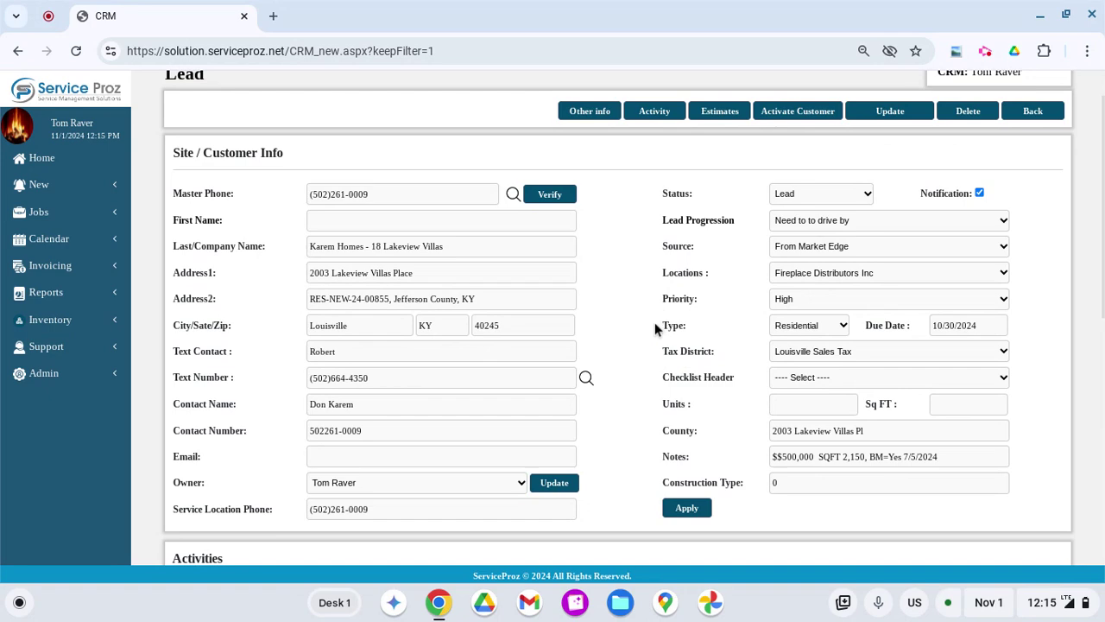
scroll(648, 363, "down", 1)
left_click(830, 288)
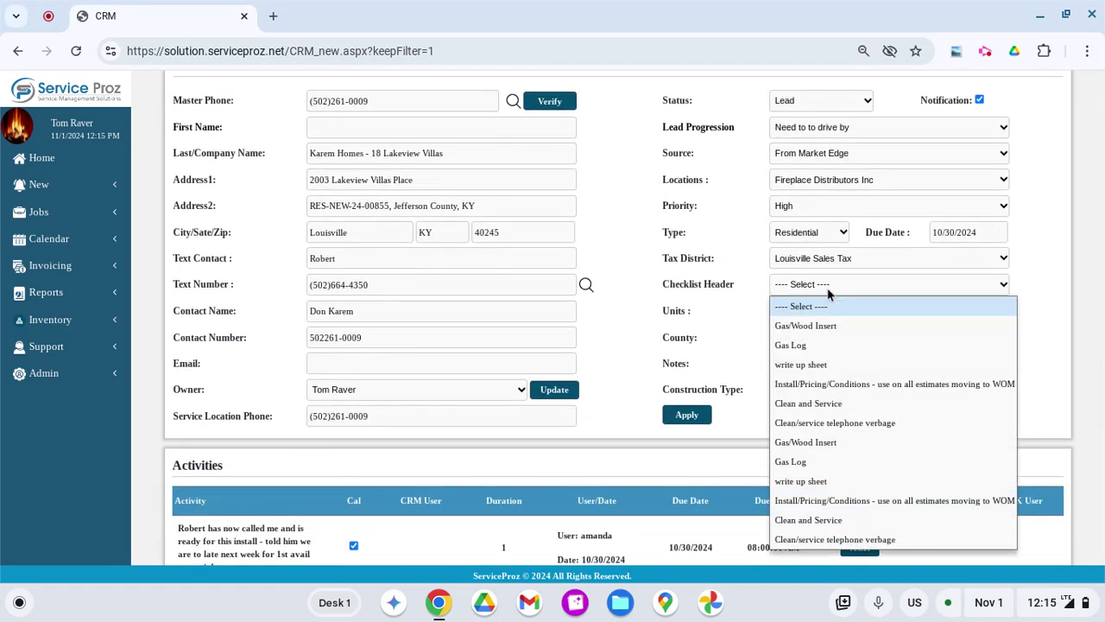
left_click(834, 322)
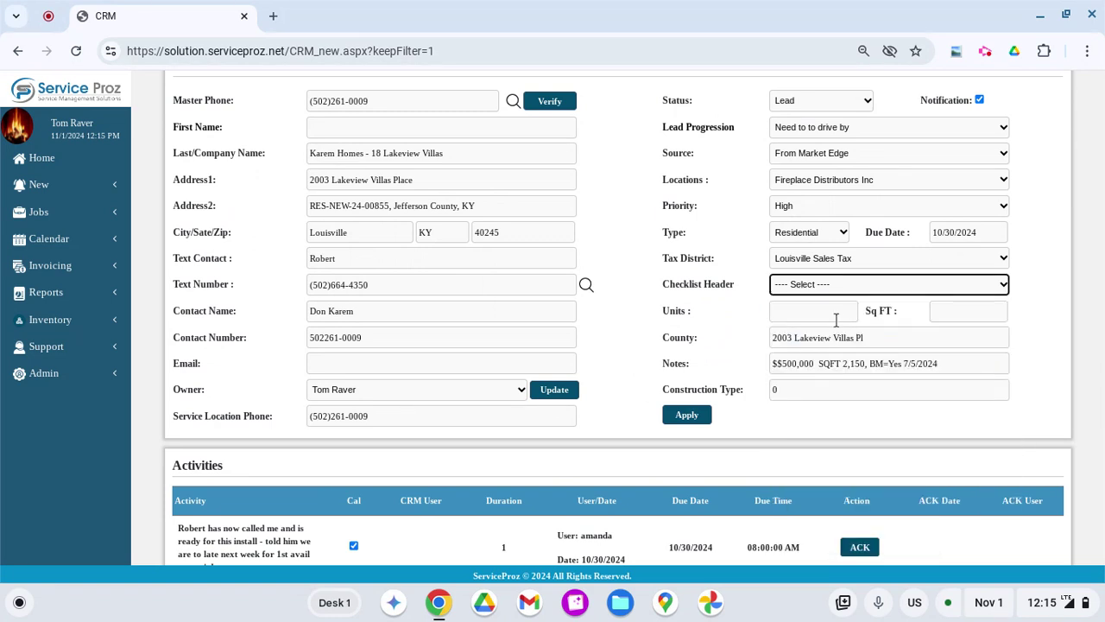
scroll(613, 311, "down", 1)
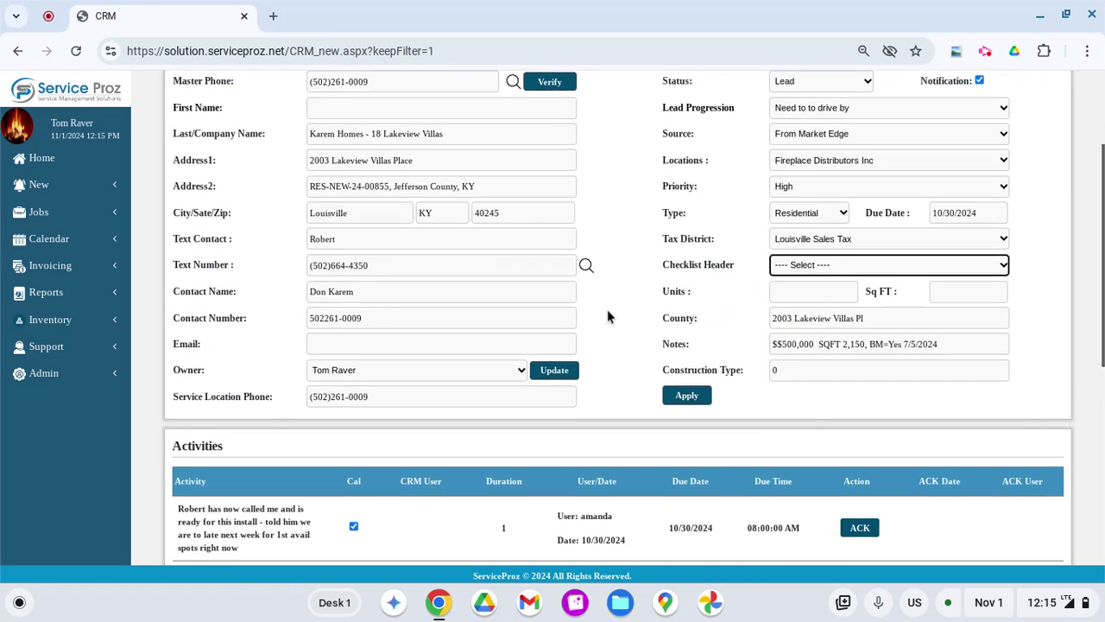
scroll(424, 291, "up", 2)
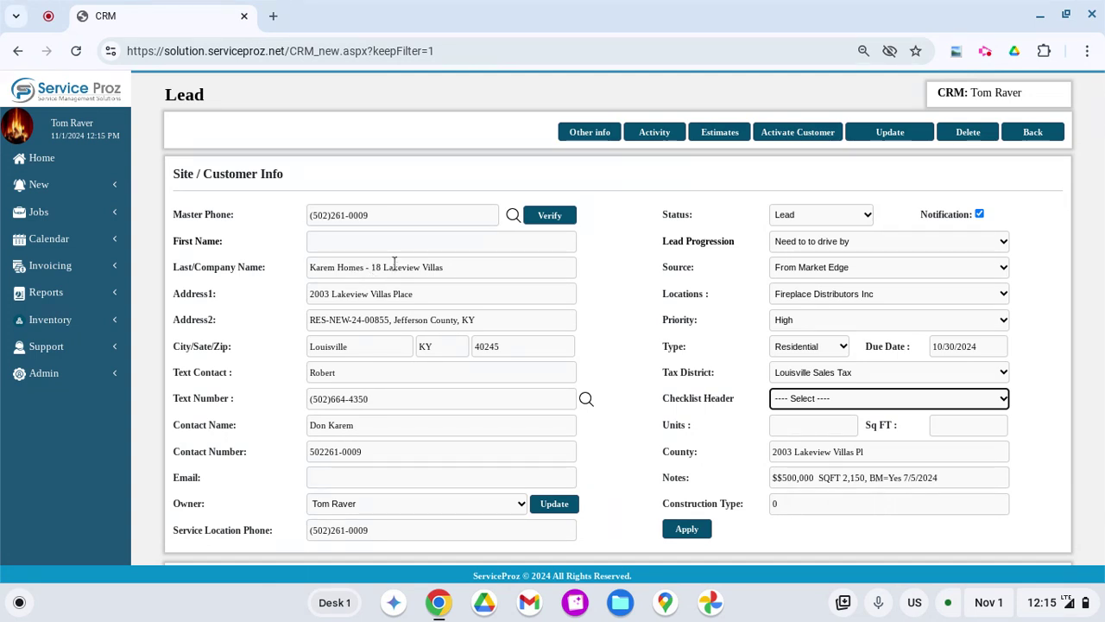
Step: Verify the lead, confirming parent KAREM BUILT HOMES in Louisville, and resubmit it as updated
left_click(458, 267)
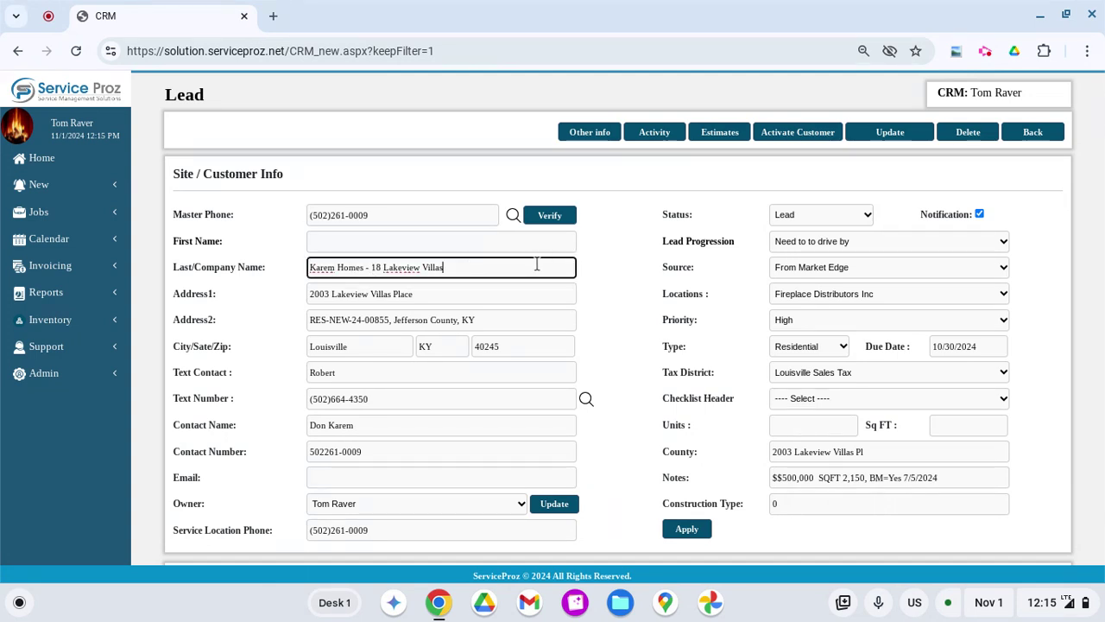
left_click(560, 217)
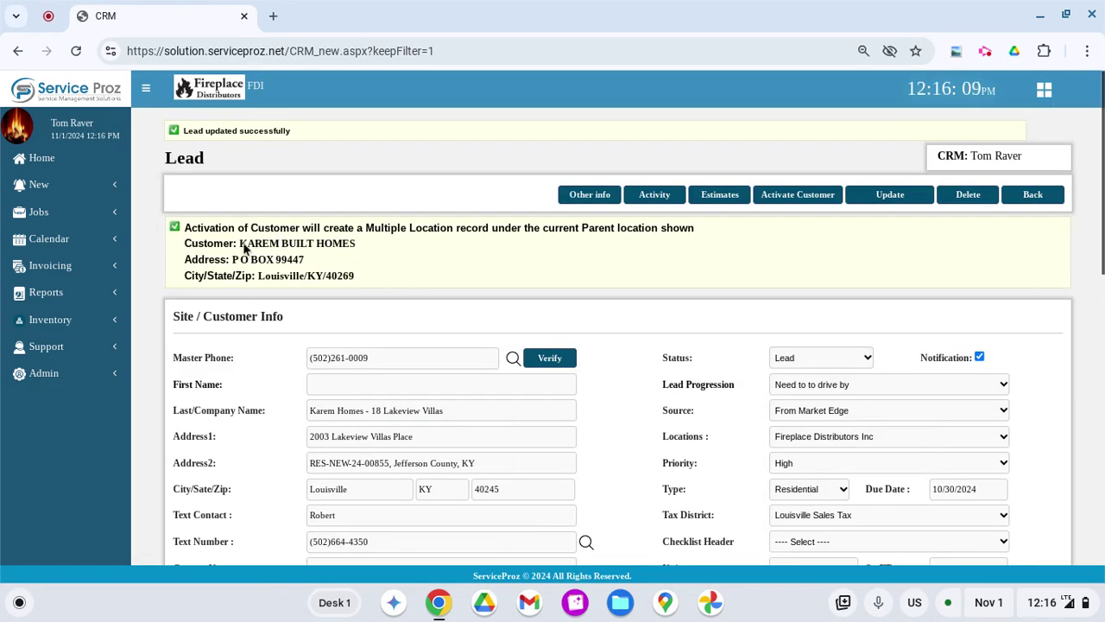
left_click_drag(244, 248, 370, 251)
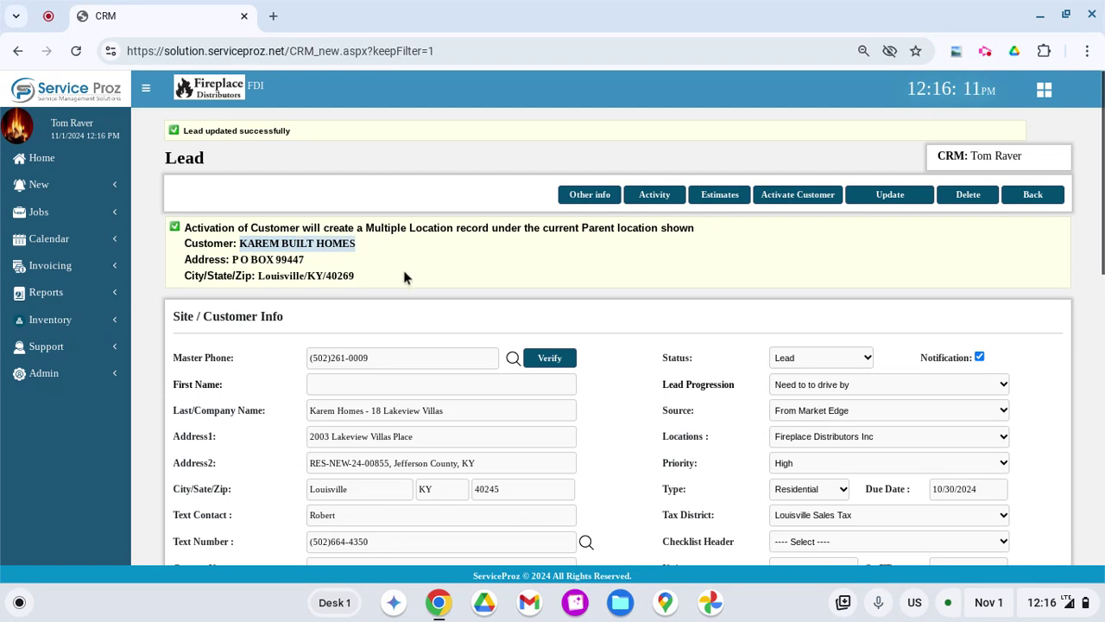
scroll(403, 277, "down", 1)
left_click(445, 350)
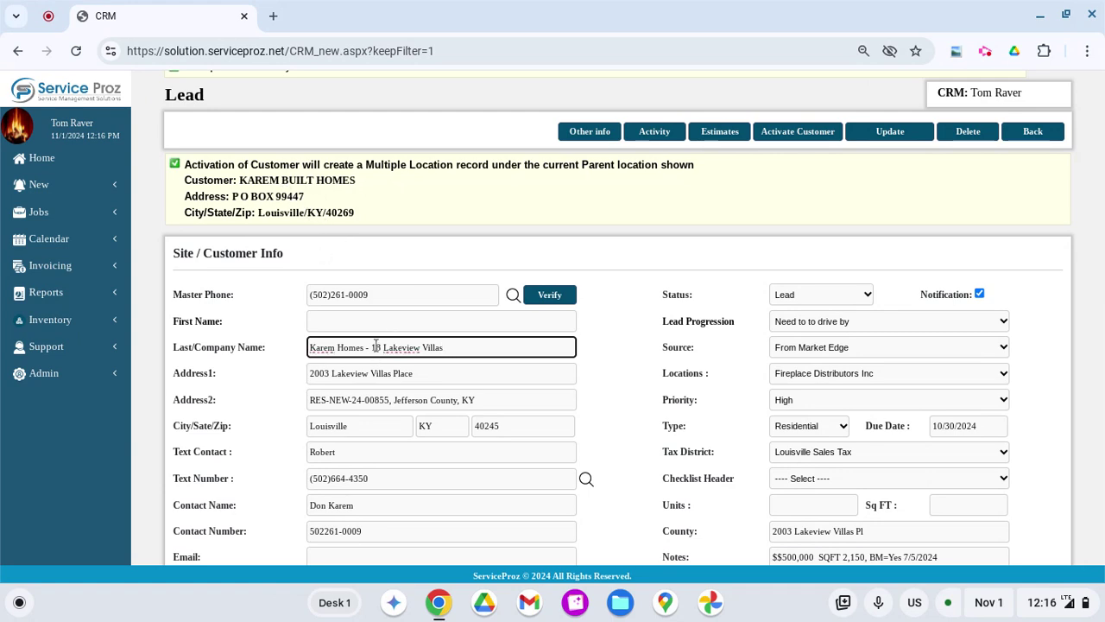
key("Return")
scroll(510, 361, "down", 2)
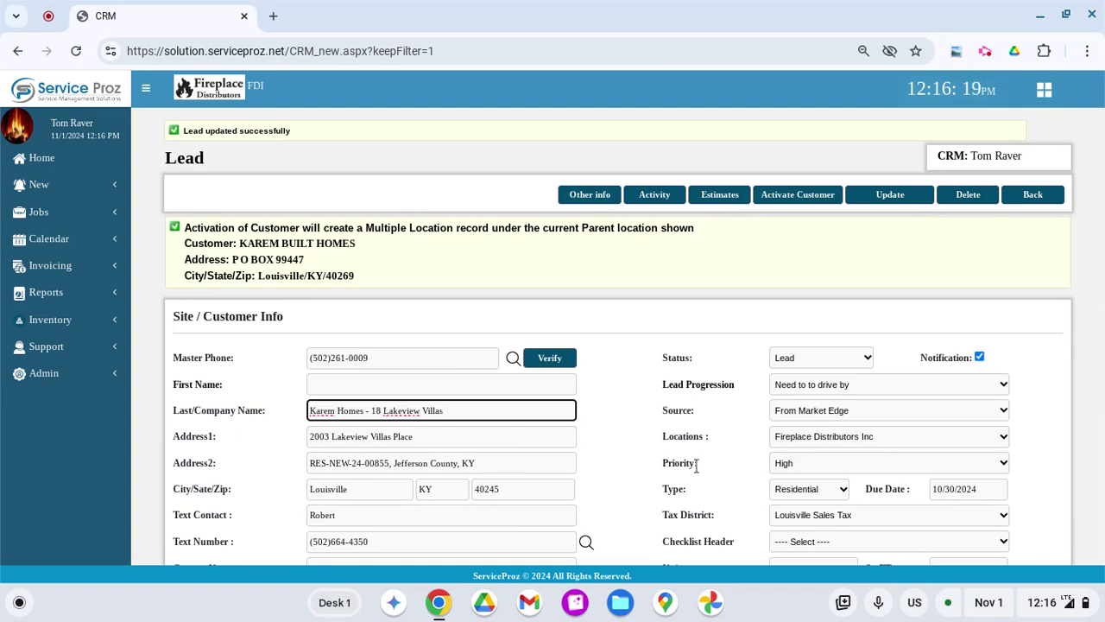
scroll(691, 473, "down", 1)
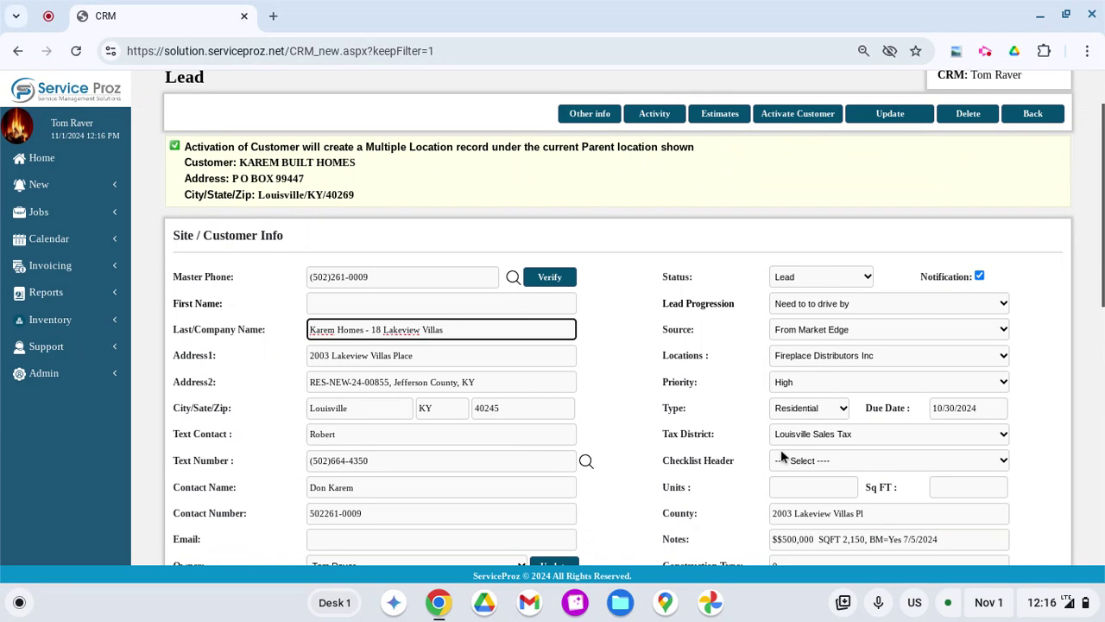
Step: Acknowledge the lead's newest activity, stamping ACK date 11/01/2024 12:16 PM
left_click(825, 412)
left_click(826, 418)
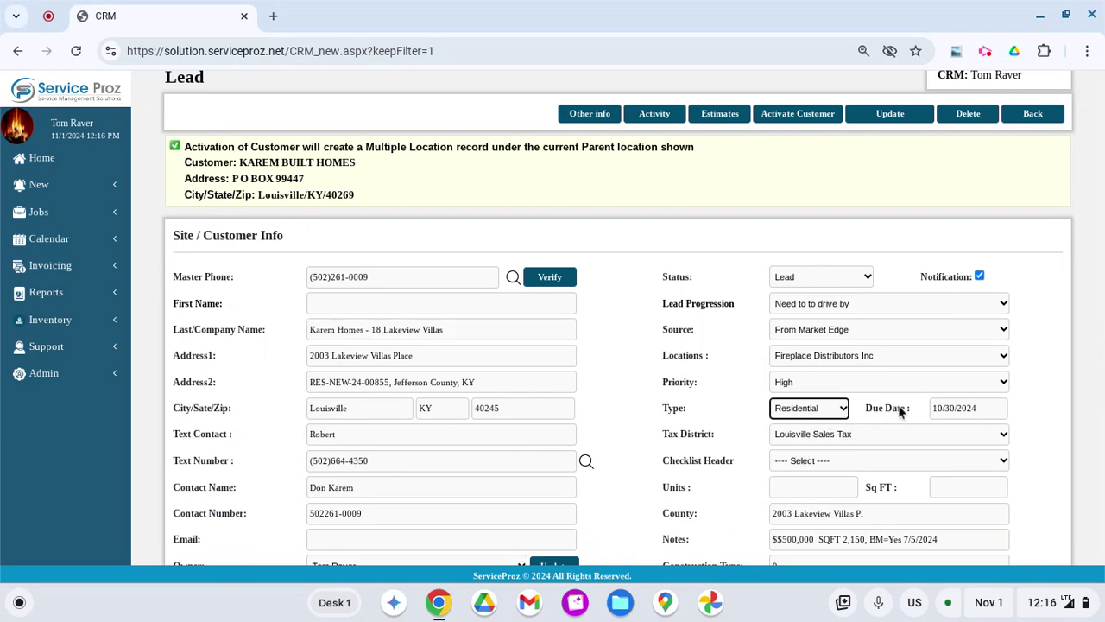
scroll(933, 405, "down", 3)
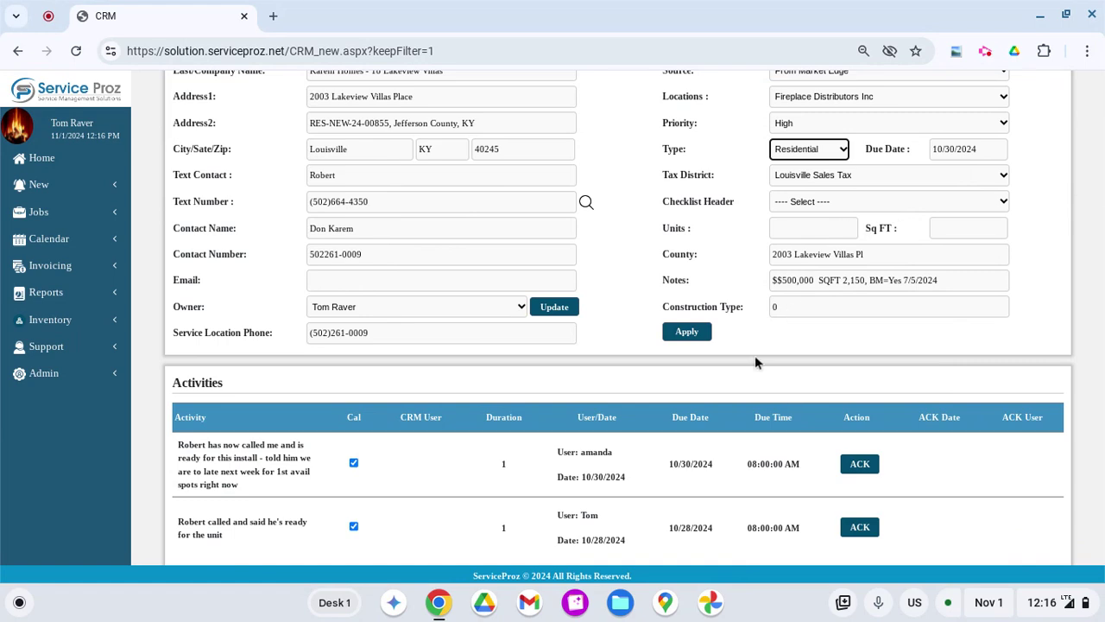
scroll(755, 362, "down", 1)
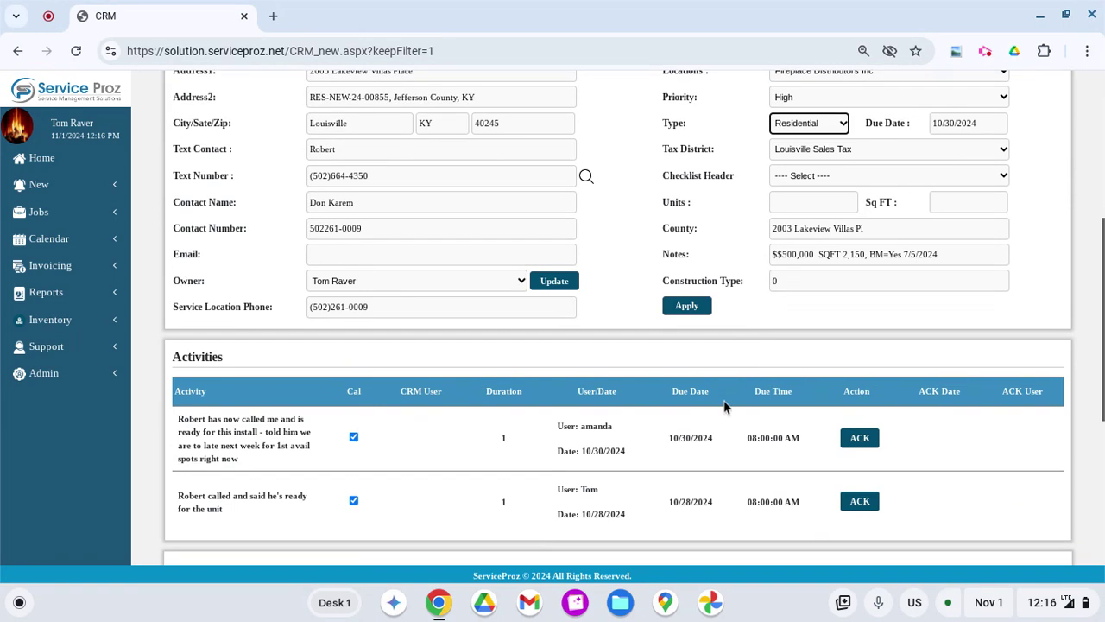
left_click(863, 441)
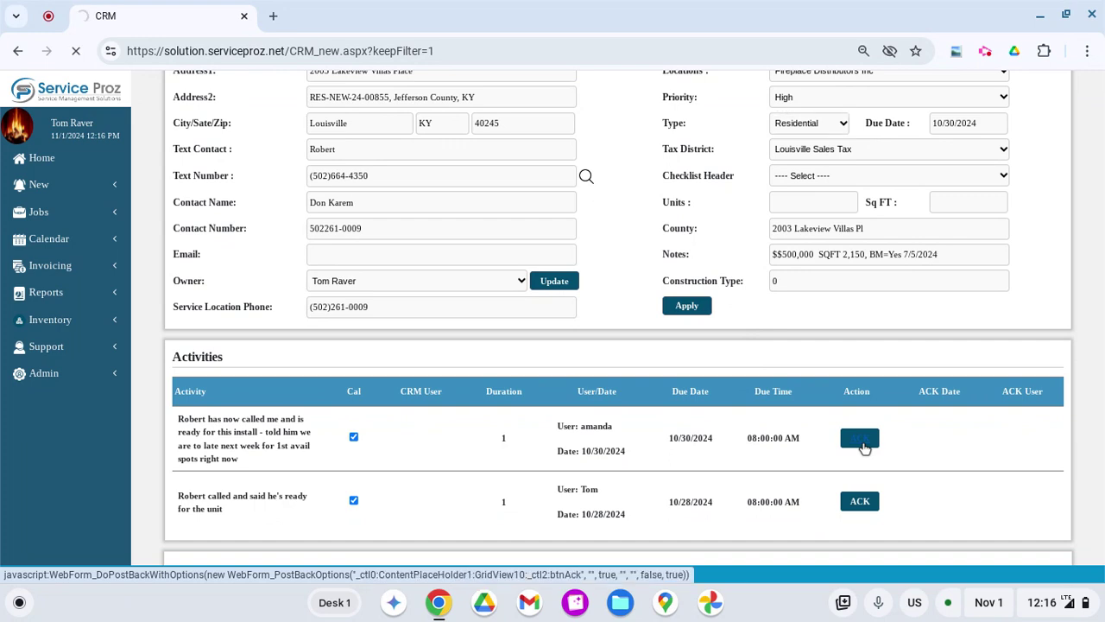
scroll(867, 442, "down", 3)
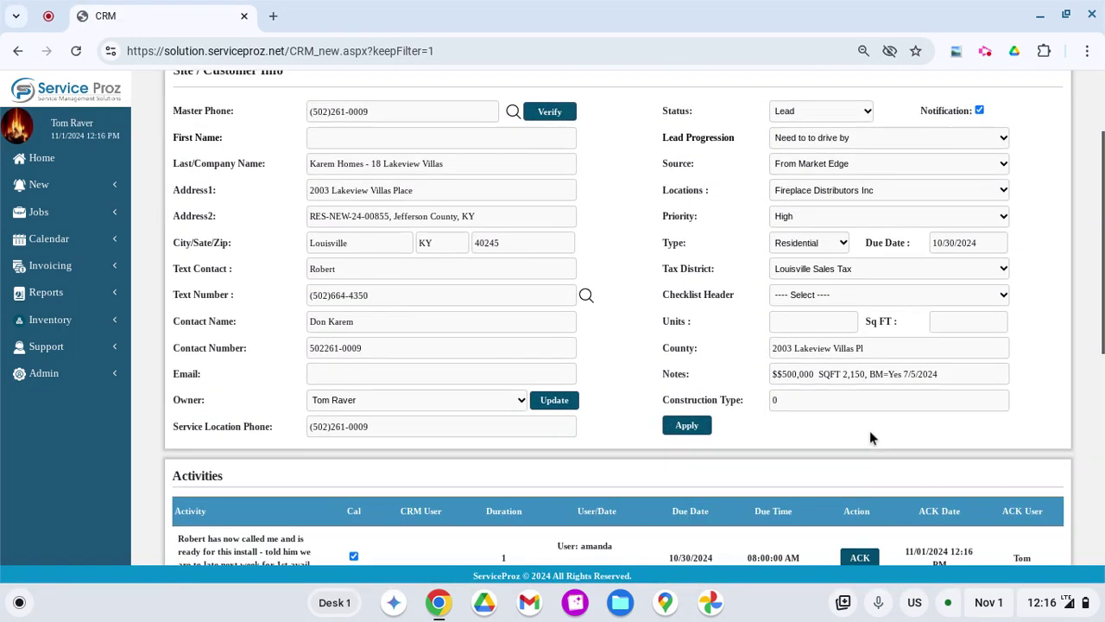
scroll(863, 444, "down", 3)
scroll(815, 466, "up", 1)
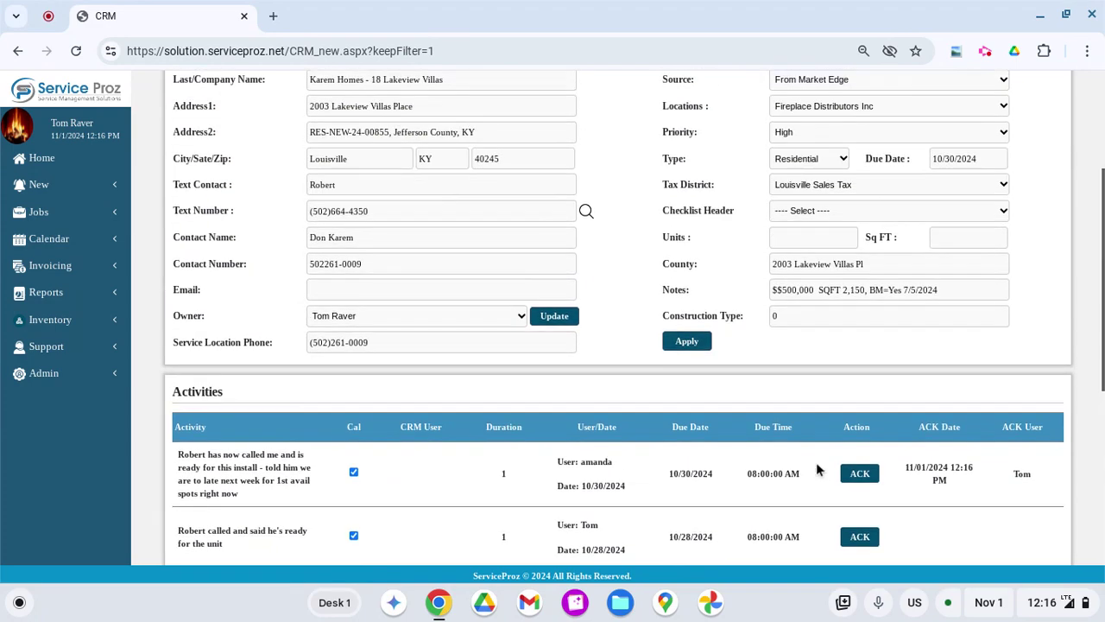
scroll(816, 466, "up", 2)
scroll(820, 464, "down", 3)
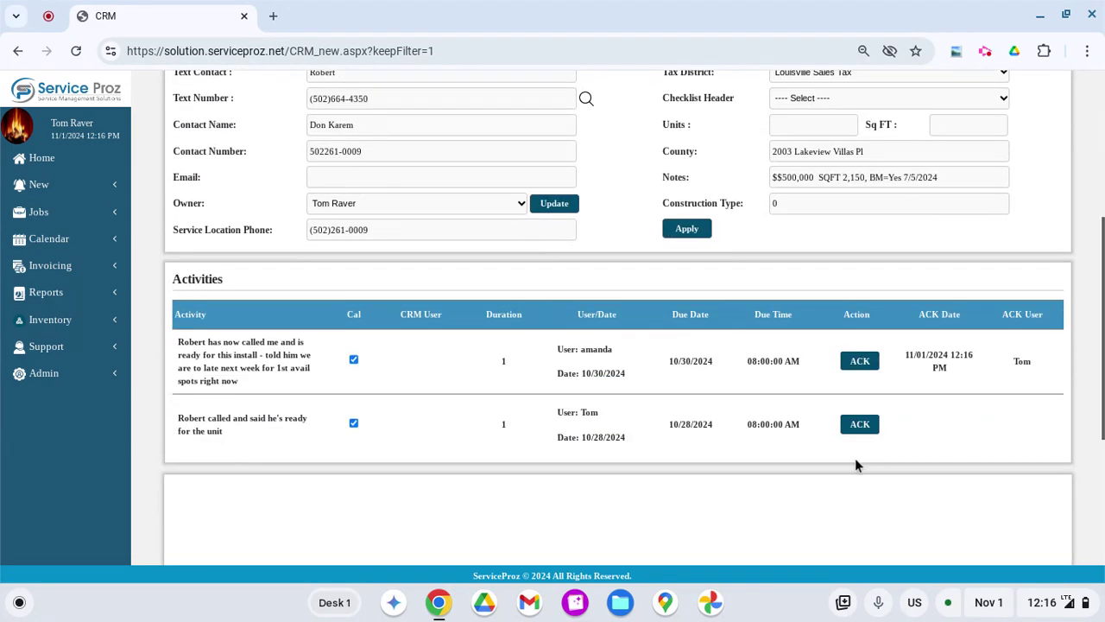
left_click(861, 363)
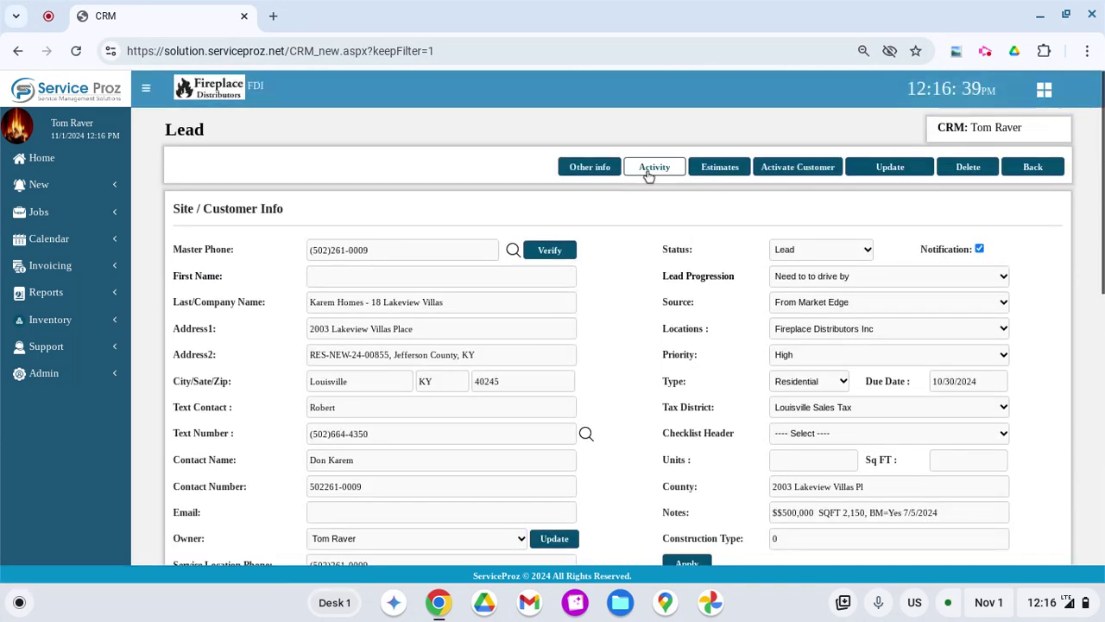
Step: From the lead's Activity log, start the 'Reminder for your Activities' email for the first activity
left_click(652, 168)
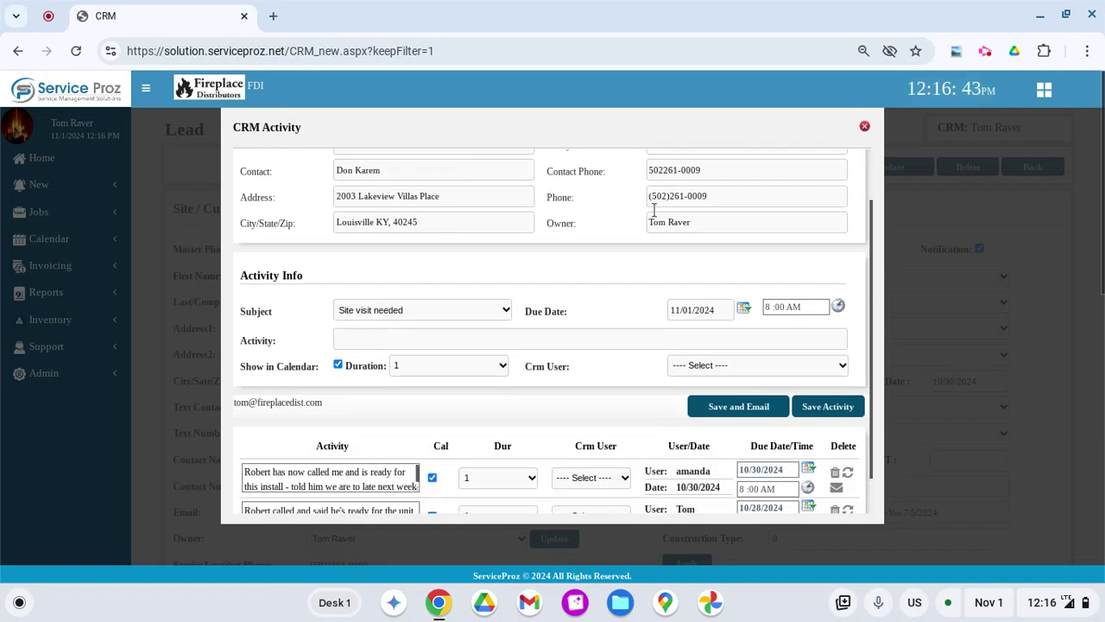
scroll(664, 251, "down", 1)
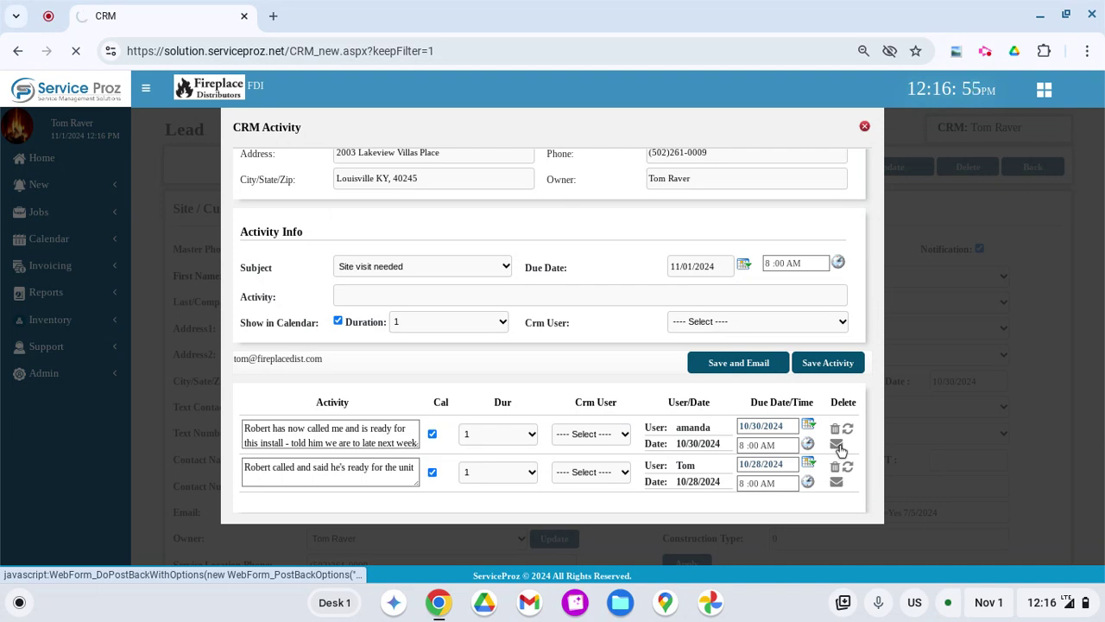
left_click(837, 445)
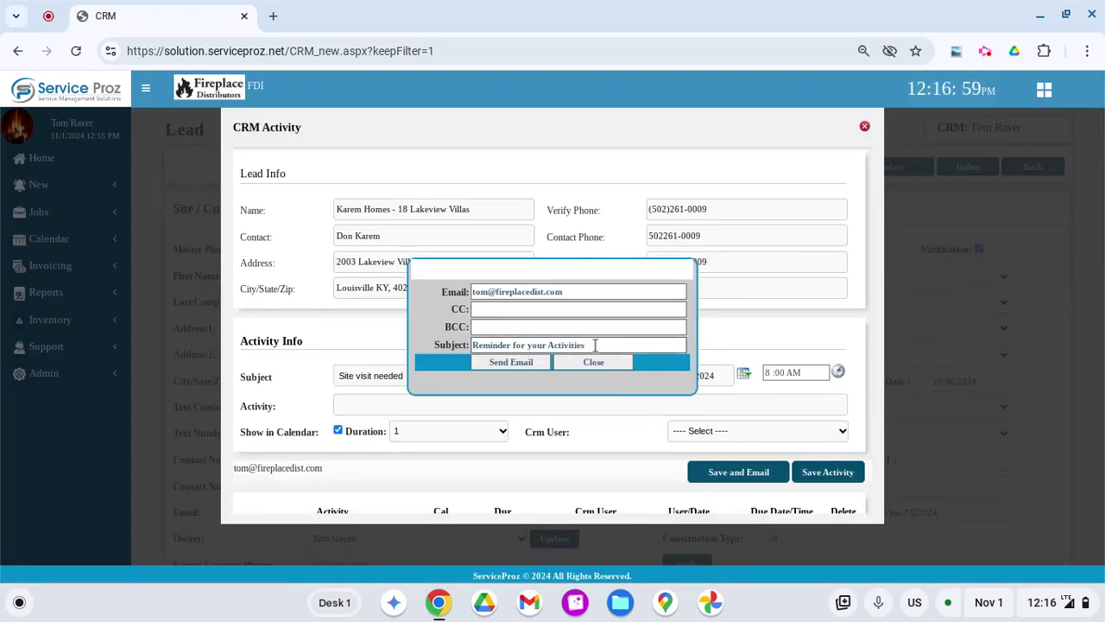
left_click(538, 363)
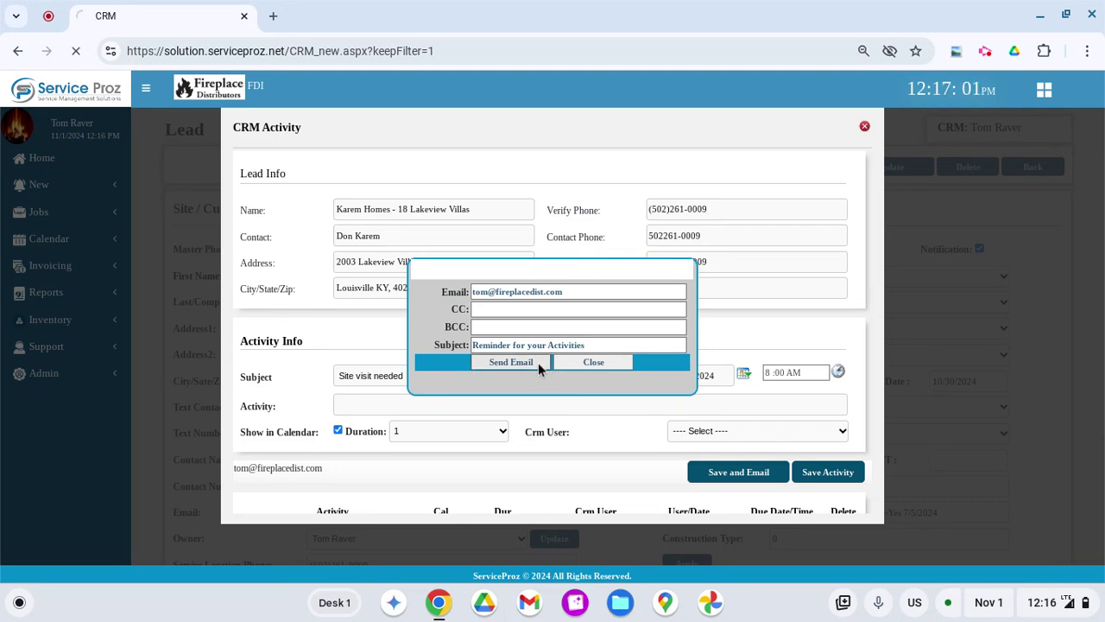